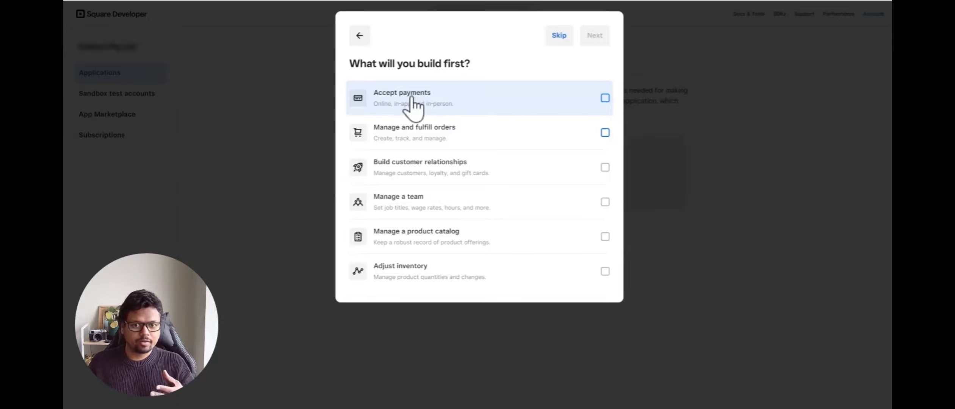
# Complete the new application's setup questions with Accept payments as the first build and Myself as the audience.
pyautogui.click(413, 102)
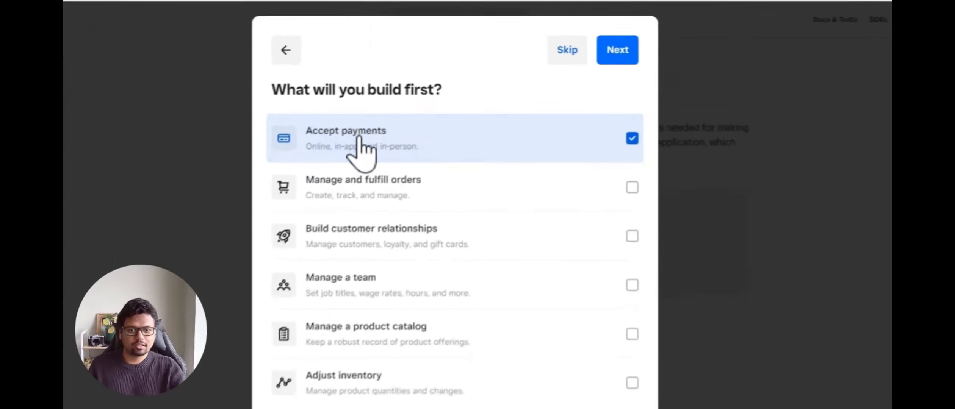
pyautogui.click(595, 35)
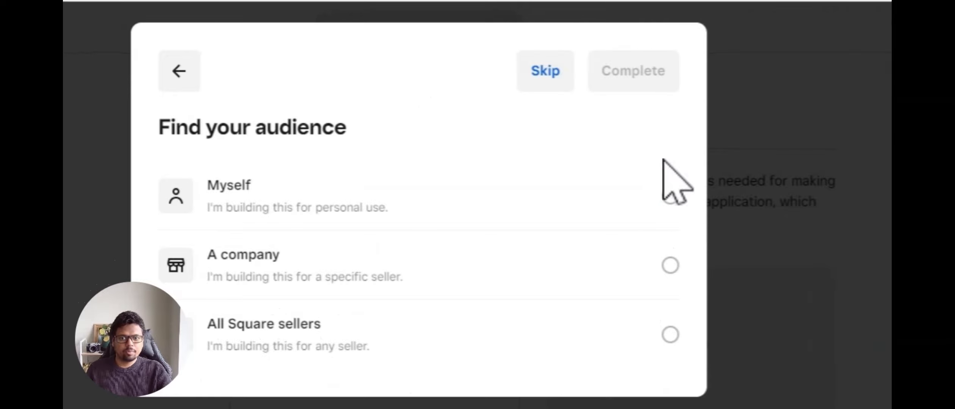
pyautogui.click(669, 191)
pyautogui.click(670, 192)
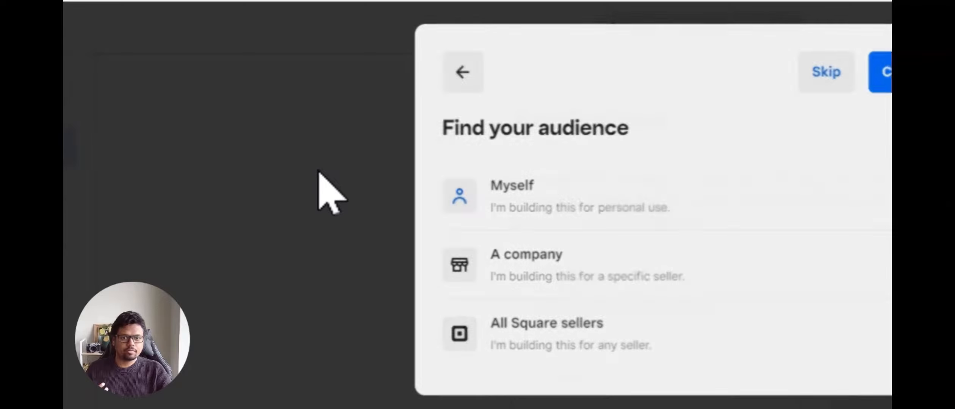
pyautogui.click(319, 172)
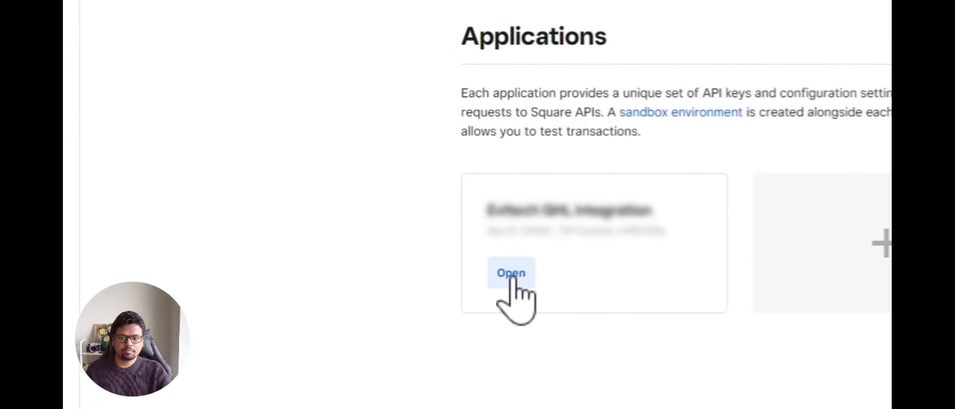
# Open the new application and start adding a webhook subscription in its sandbox environment.
pyautogui.click(530, 292)
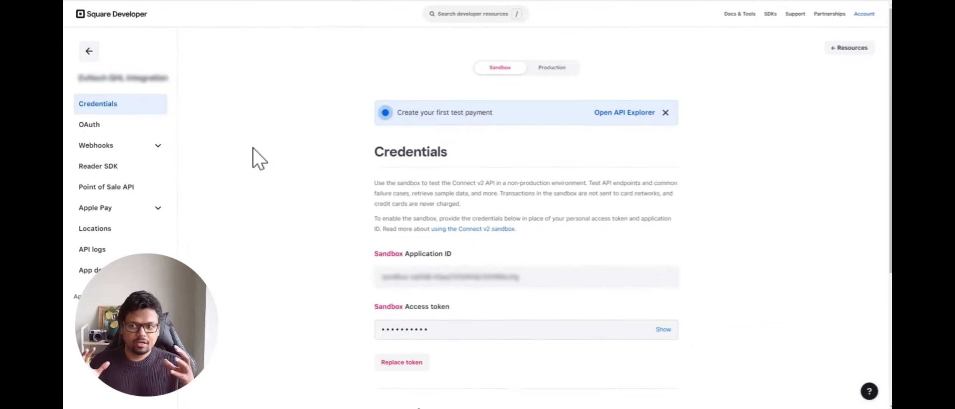
pyautogui.click(133, 149)
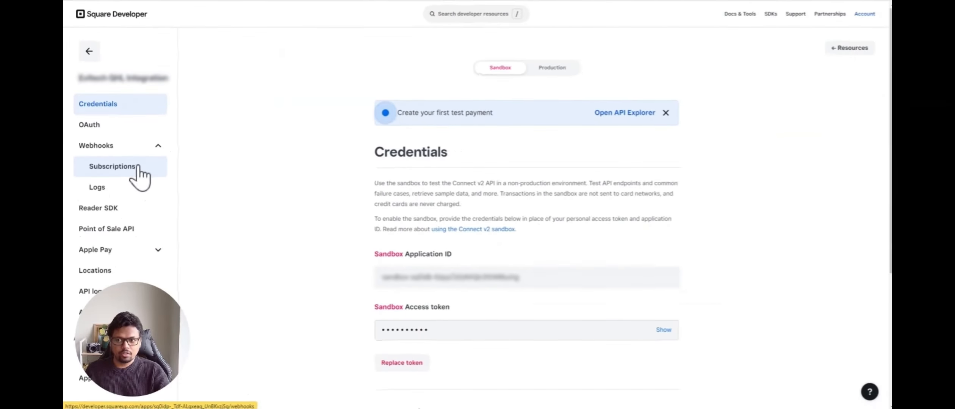
pyautogui.click(139, 167)
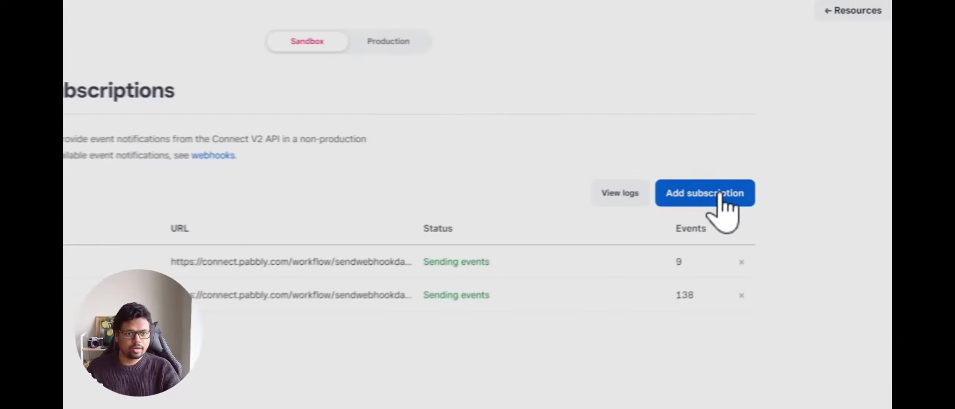
pyautogui.click(760, 168)
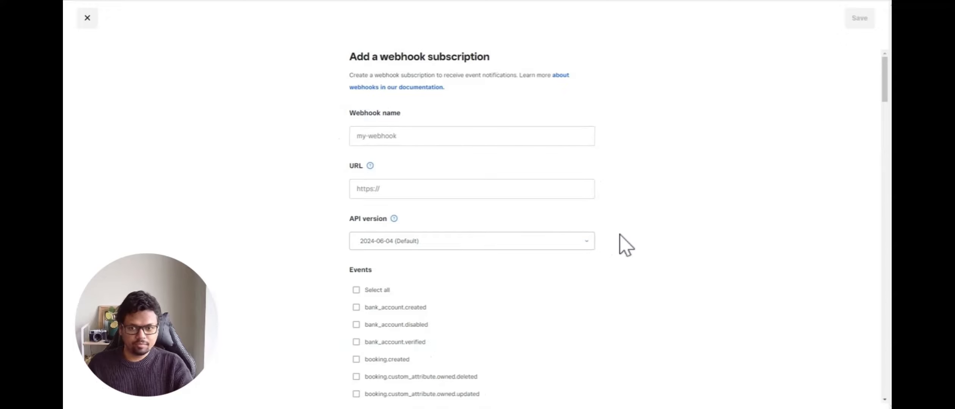
# Search the event list for "invoice" and select only the invoice.payment_made event for the subscription.
pyautogui.scroll(-2, 624, 242)
pyautogui.scroll(-1, 618, 234)
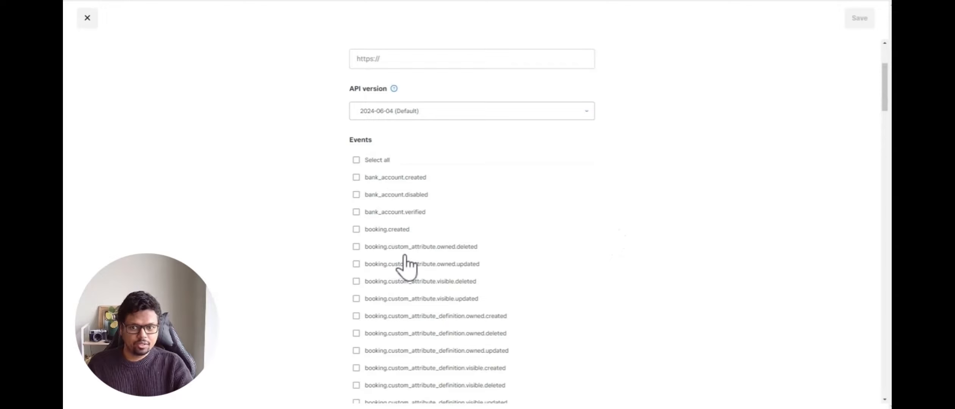
pyautogui.scroll(-1, 539, 166)
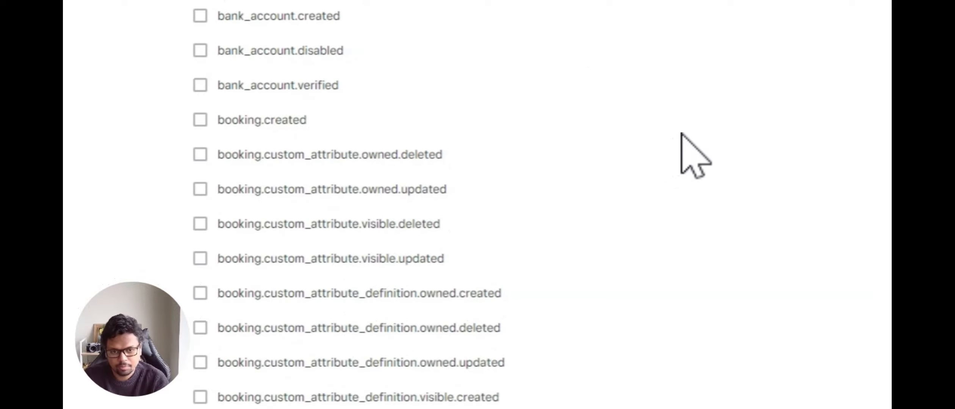
pyautogui.write('invoice')
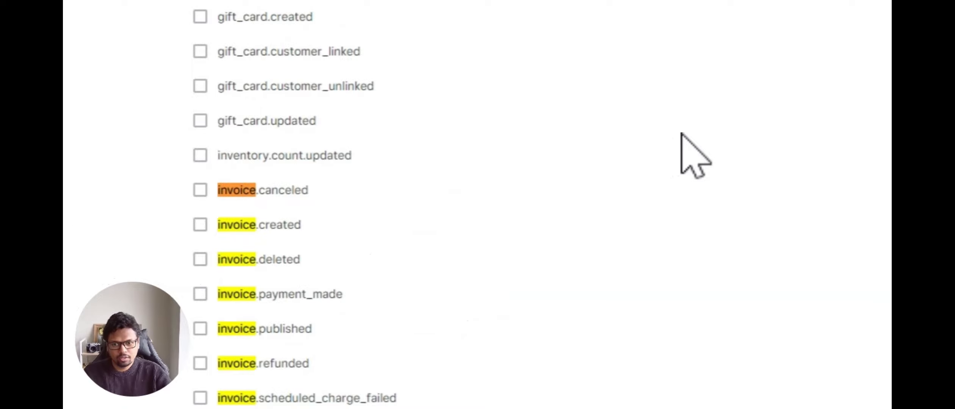
pyautogui.click(660, 224)
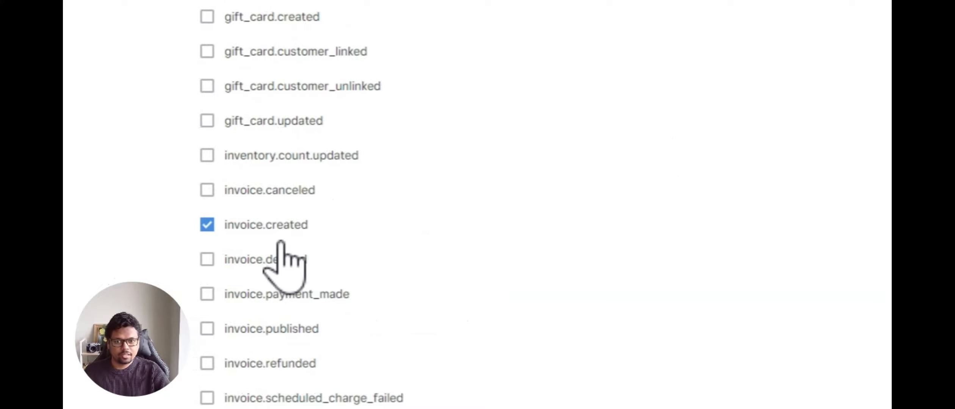
pyautogui.click(207, 224)
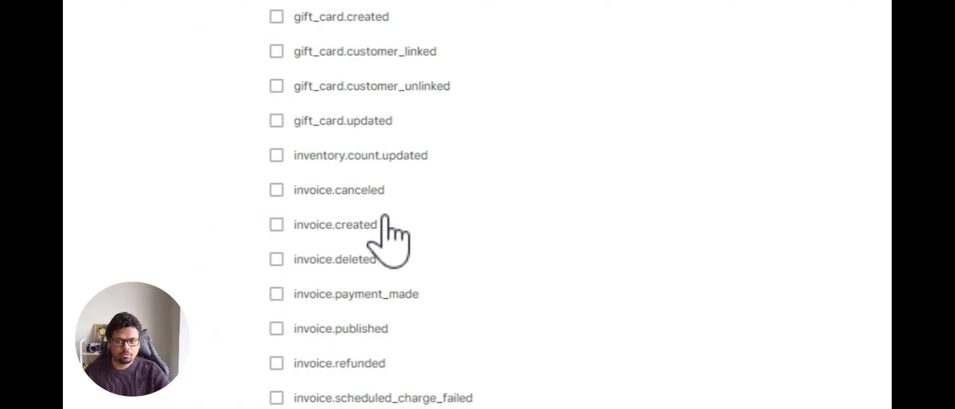
pyautogui.scroll(-3, 439, 231)
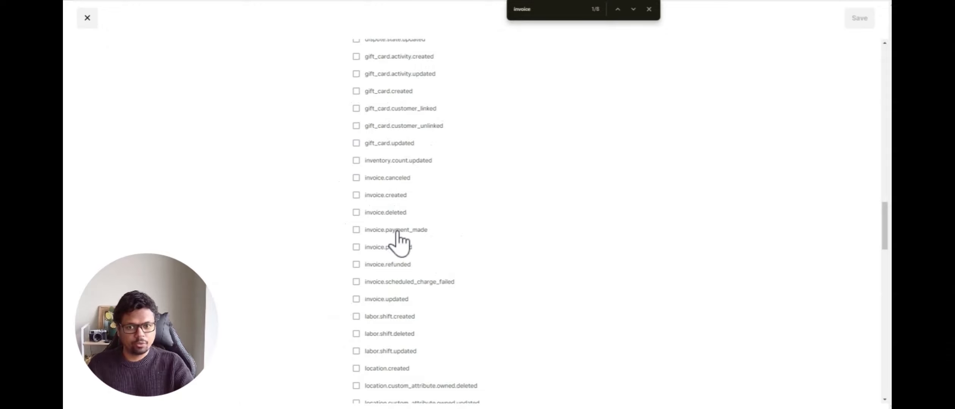
pyautogui.click(383, 230)
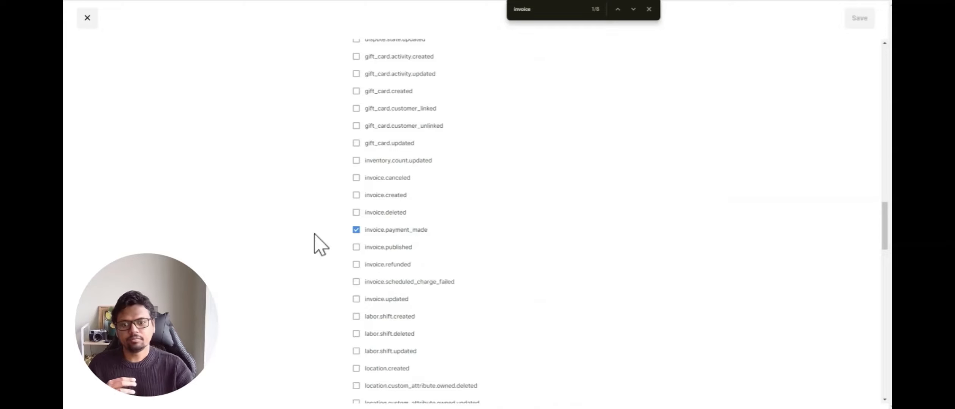
# Look through the rest of the webhook event list to review the other available event types.
pyautogui.scroll(-8, 541, 249)
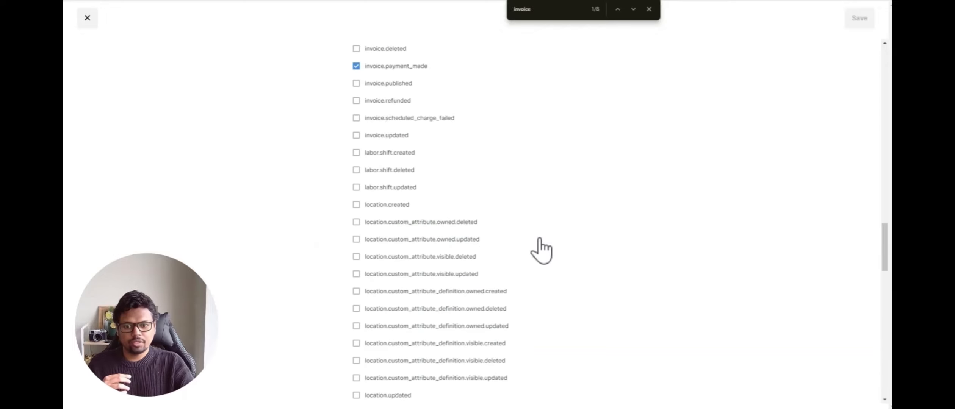
pyautogui.scroll(-15, 541, 249)
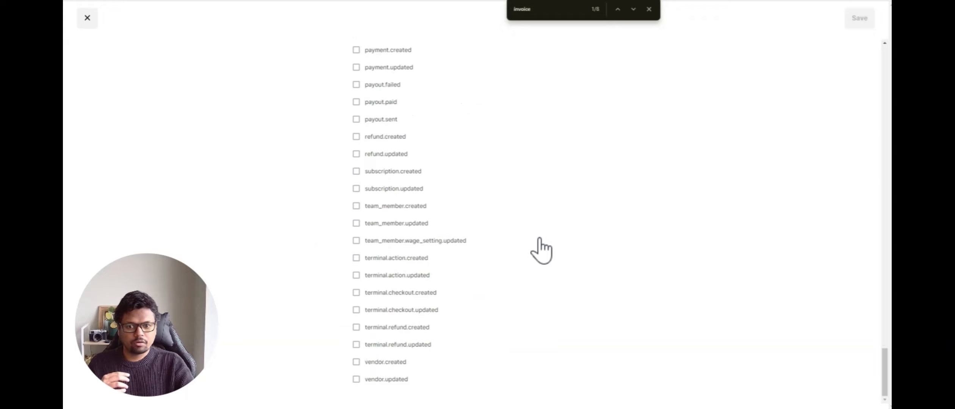
pyautogui.scroll(7, 399, 265)
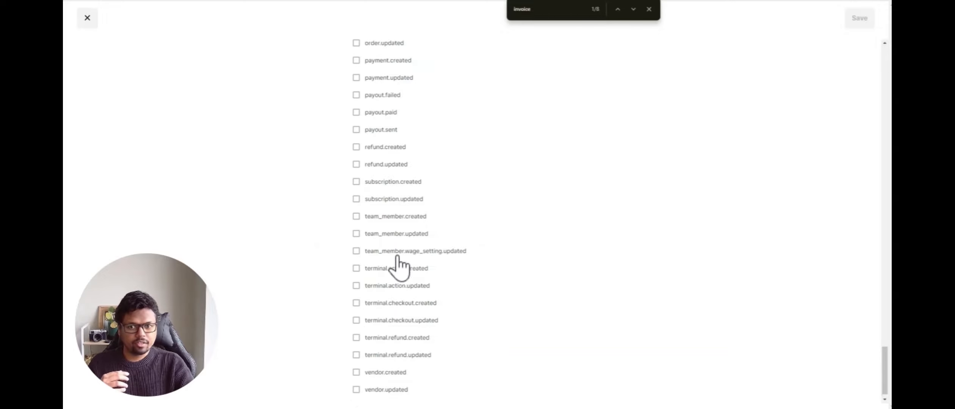
pyautogui.scroll(13, 398, 264)
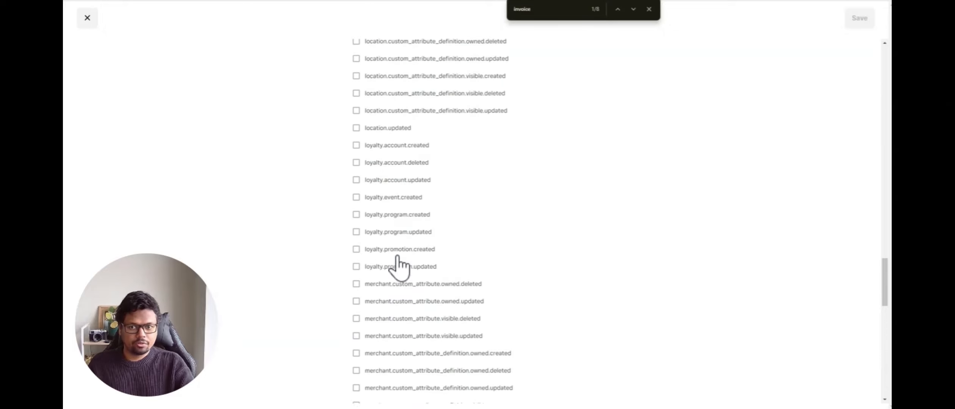
pyautogui.scroll(10, 397, 261)
pyautogui.click(396, 262)
pyautogui.scroll(1, 396, 262)
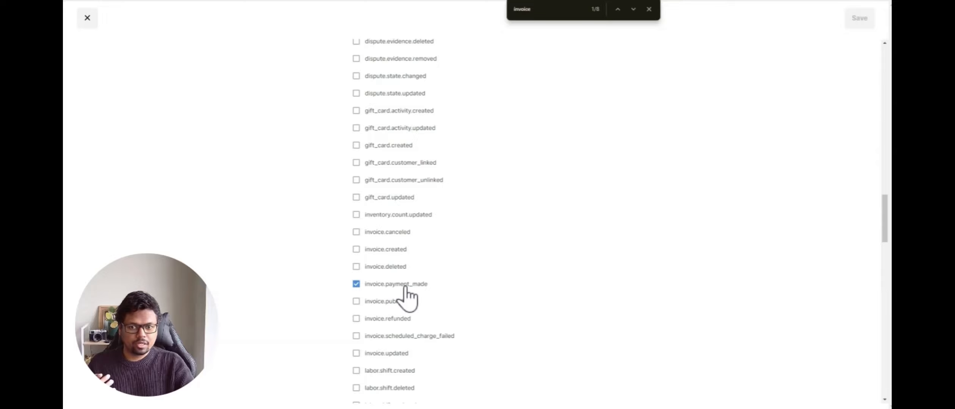
pyautogui.scroll(8, 543, 246)
pyautogui.scroll(16, 544, 246)
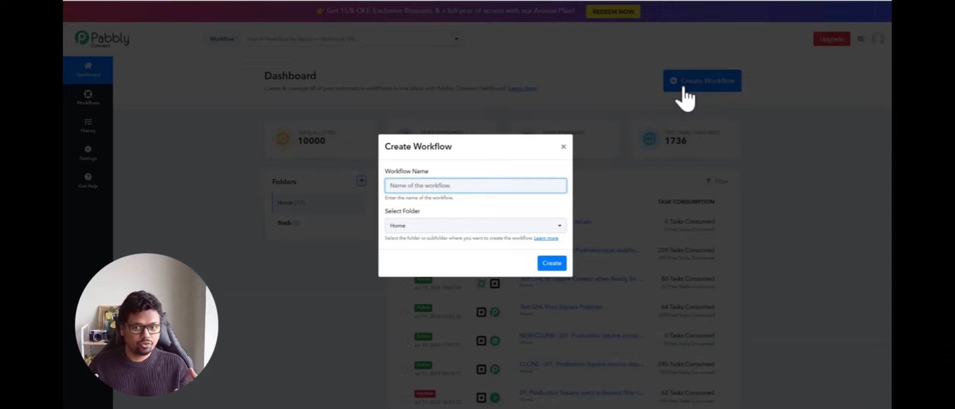
# In Pabbly Connect, create the workflow "Testing Square Connection" with a Webhook by Pabbly trigger set to Catch Webhook (Preferred).
pyautogui.write('Testing Square Connection')
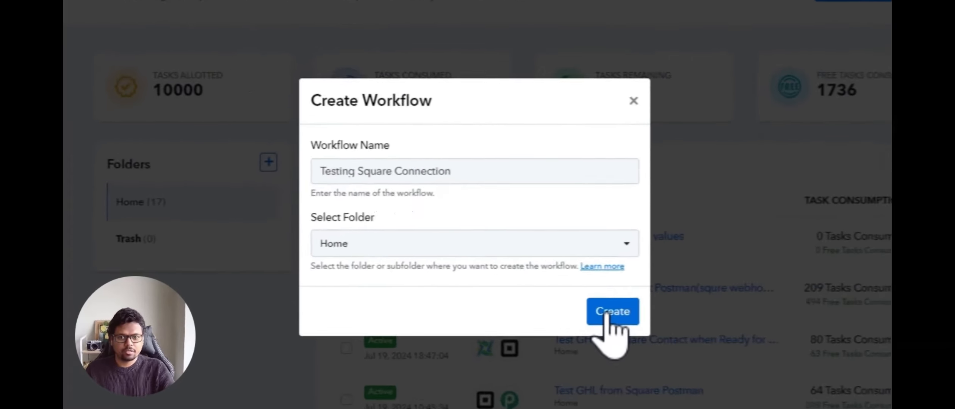
pyautogui.click(608, 313)
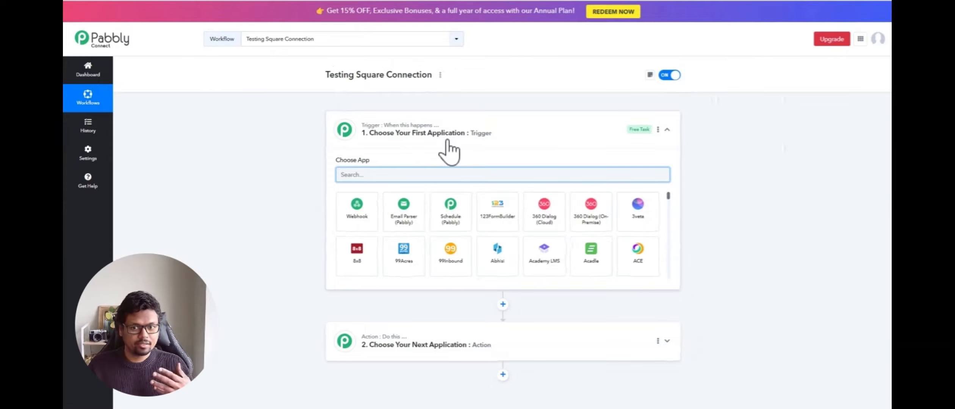
pyautogui.click(349, 209)
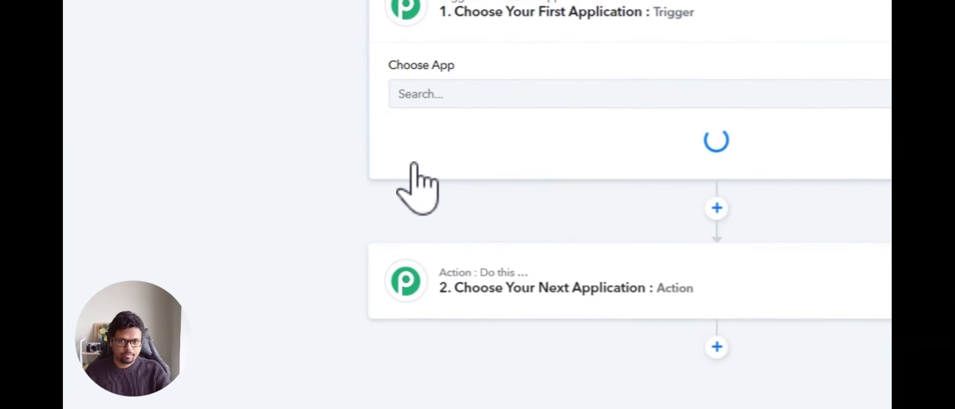
pyautogui.click(460, 155)
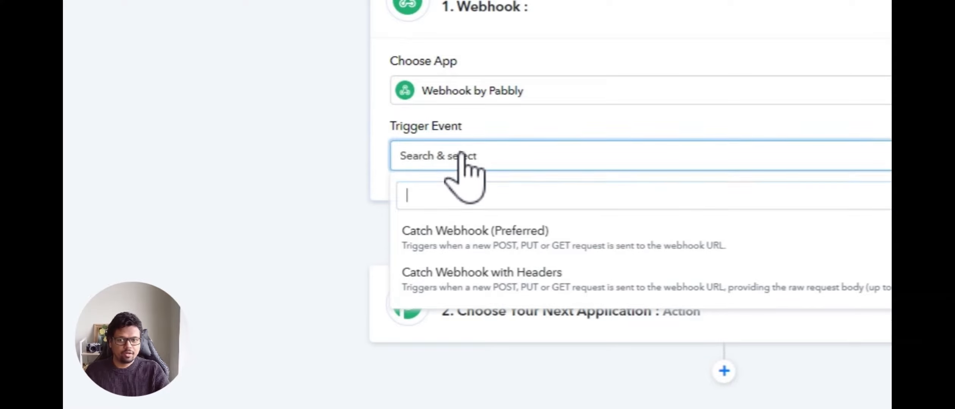
pyautogui.click(476, 251)
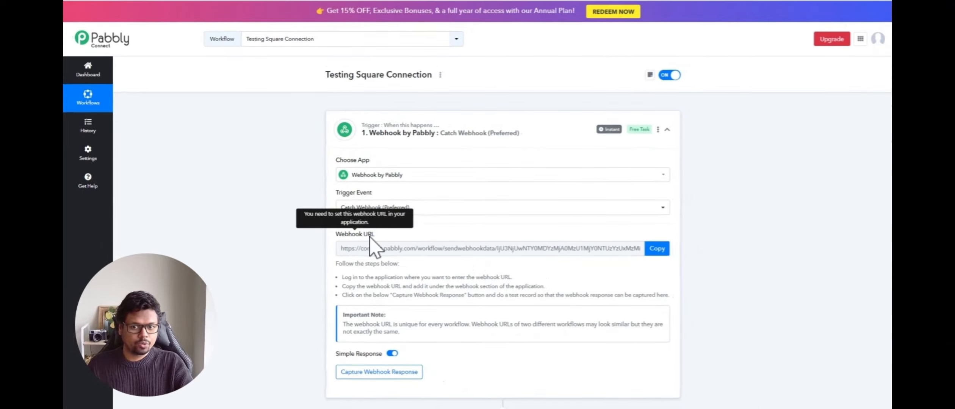
# Copy the trigger's webhook URL and paste it into the URL field of the Square Developer webhook subscription.
pyautogui.click(657, 249)
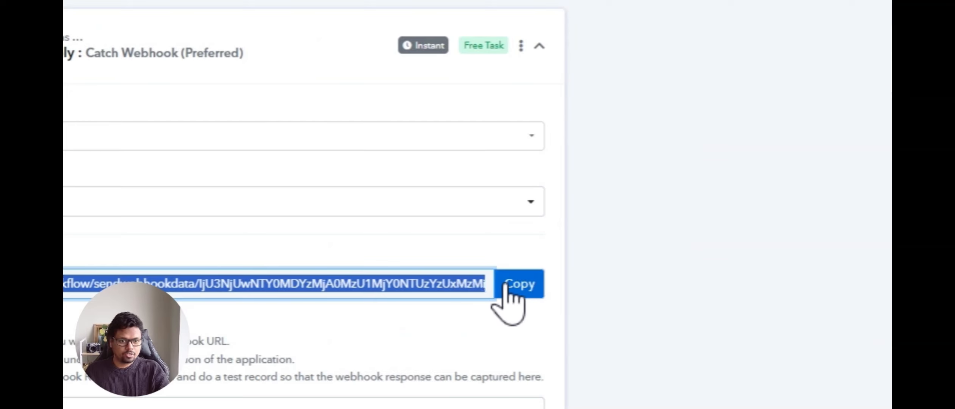
pyautogui.click(509, 299)
pyautogui.scroll(5, 509, 303)
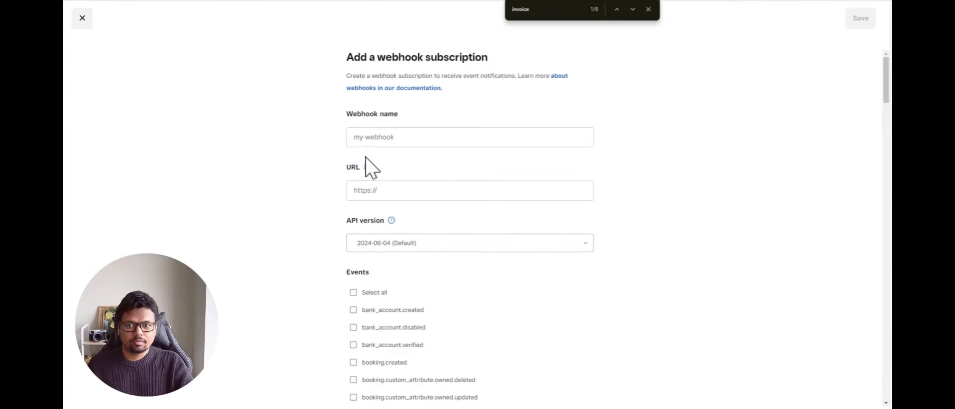
pyautogui.click(379, 201)
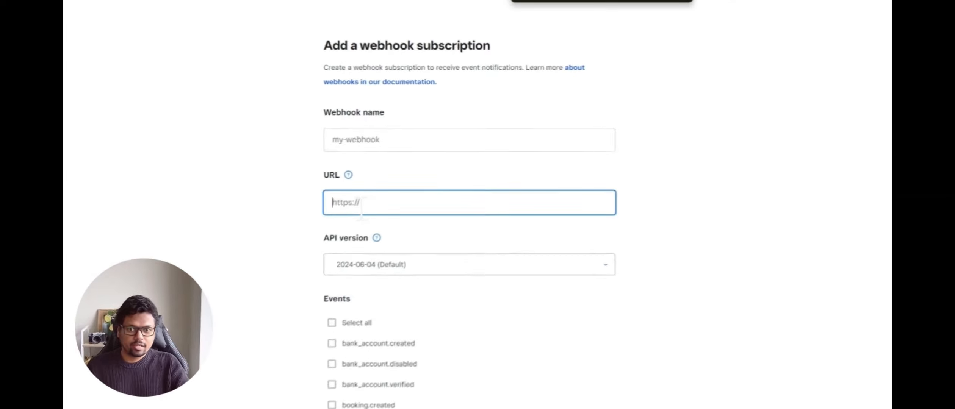
pyautogui.hotkey('ctrl', 'v')
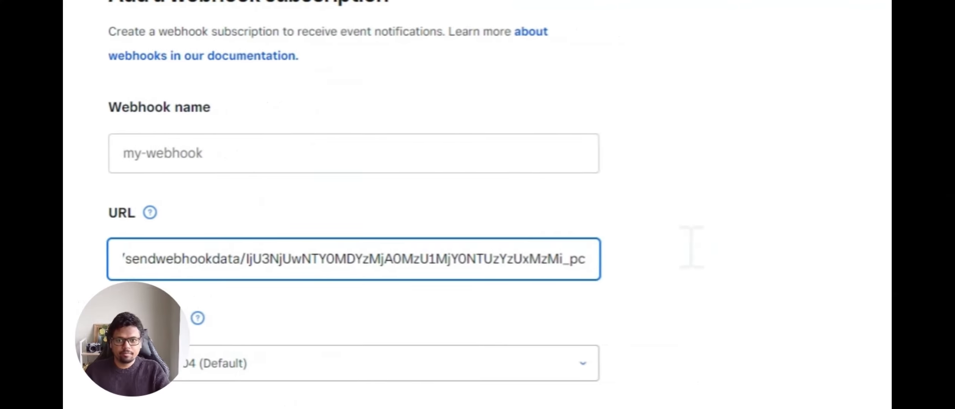
# Name the subscription "Webhook from square" and choose API version 2024-06-04 (Default).
pyautogui.click(648, 127)
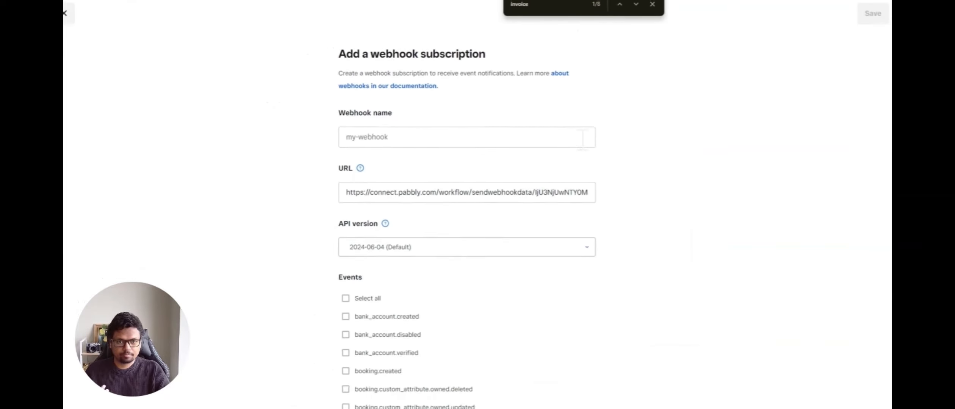
pyautogui.write('Webhook from square')
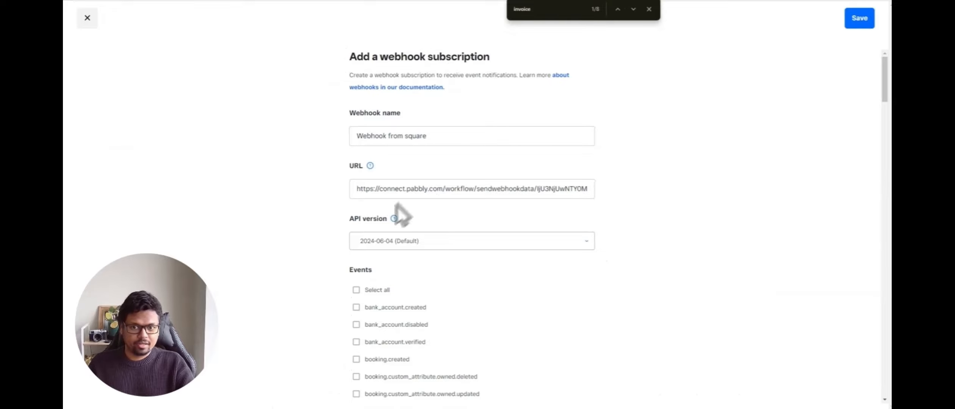
pyautogui.click(406, 245)
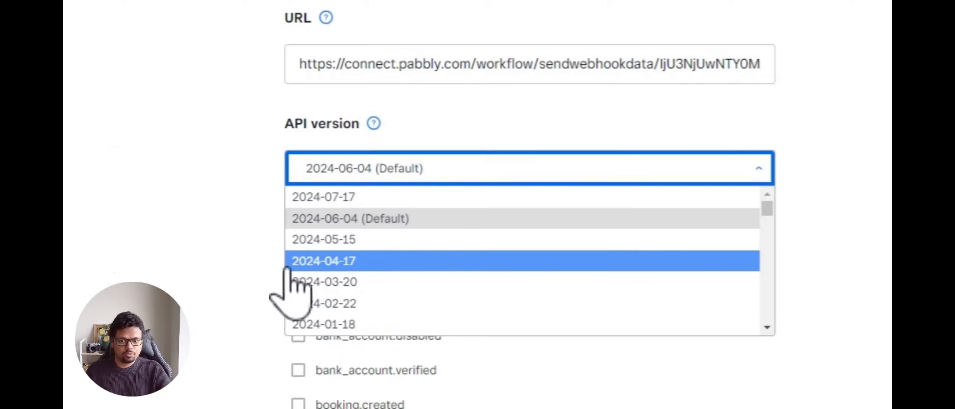
pyautogui.click(400, 219)
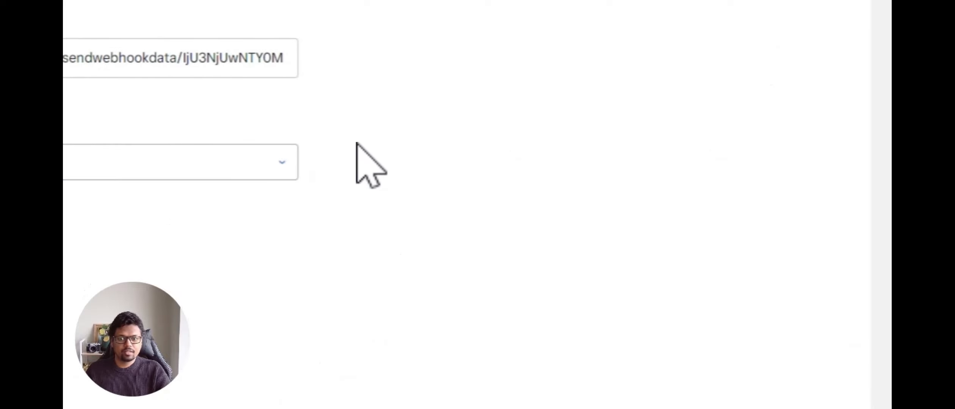
pyautogui.scroll(-10, 356, 164)
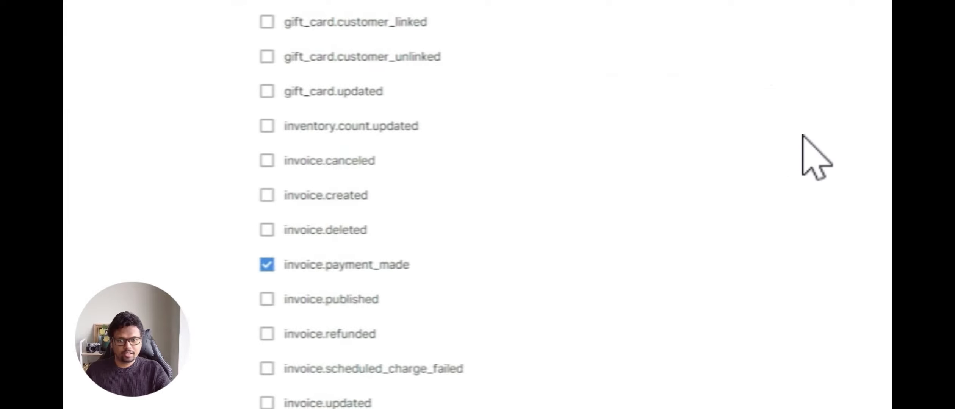
# Save the "Webhook from square" subscription with only the invoice.payment_made event selected.
pyautogui.scroll(-7, 805, 145)
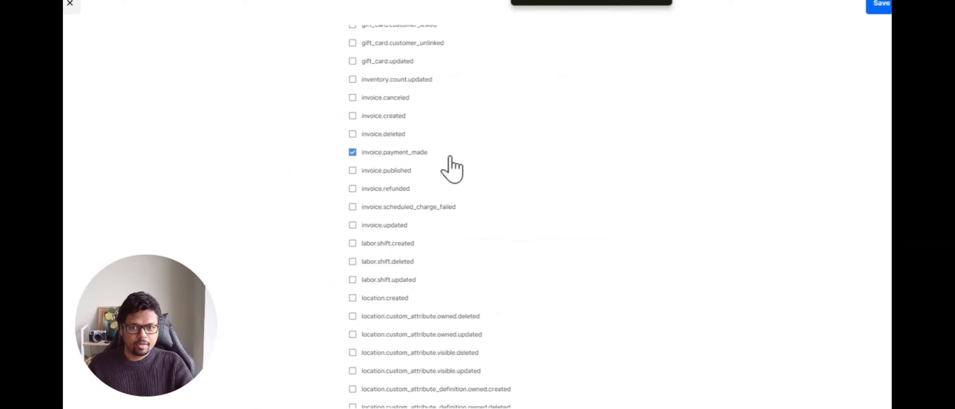
pyautogui.scroll(7, 556, 185)
pyautogui.scroll(15, 556, 186)
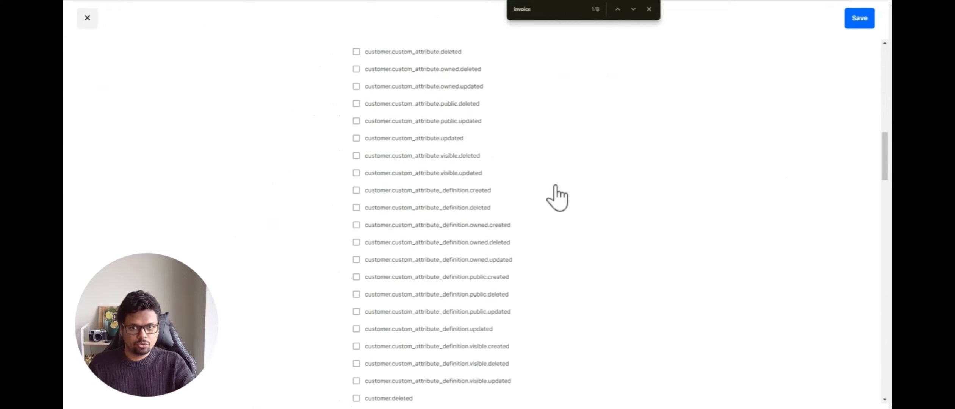
pyautogui.click(861, 21)
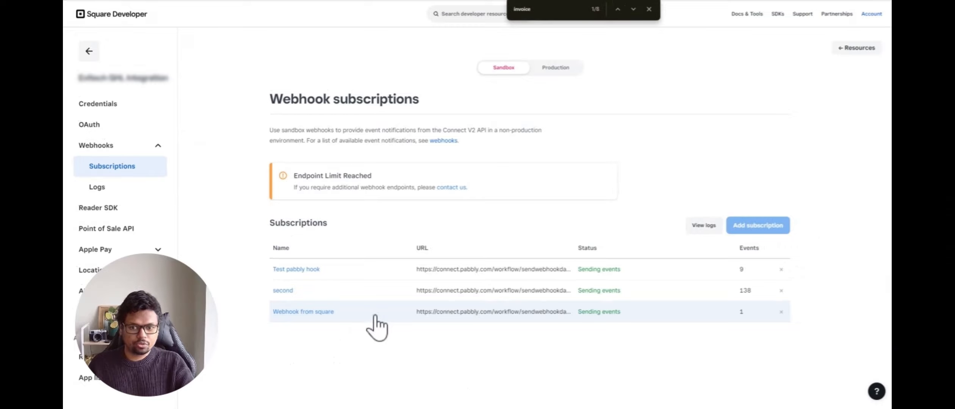
# Open the "Webhook from square" subscription and prepare a test event using the invoice.payment_made example payload.
pyautogui.click(607, 312)
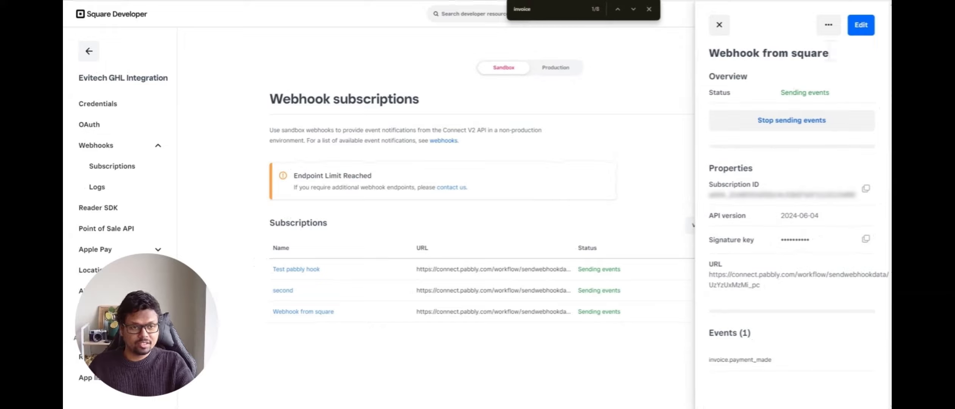
pyautogui.click(828, 25)
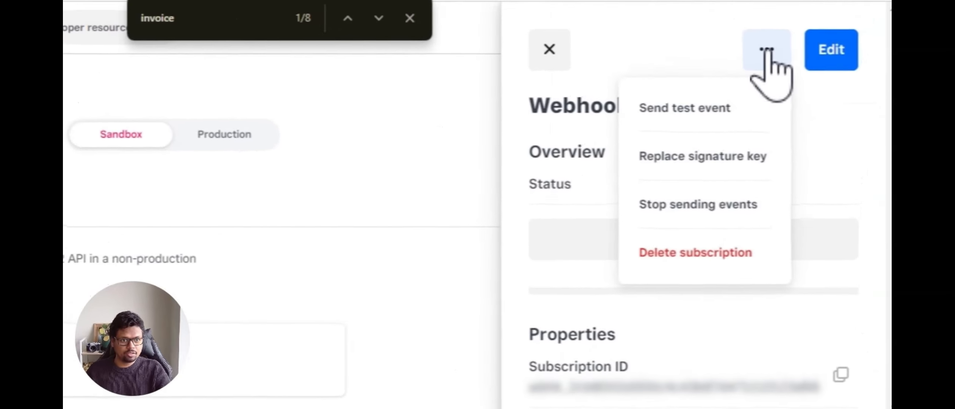
pyautogui.click(705, 113)
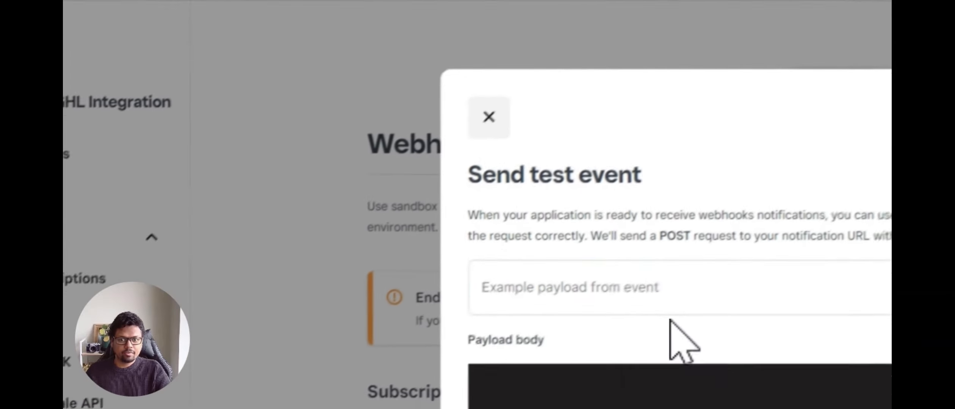
pyautogui.click(685, 272)
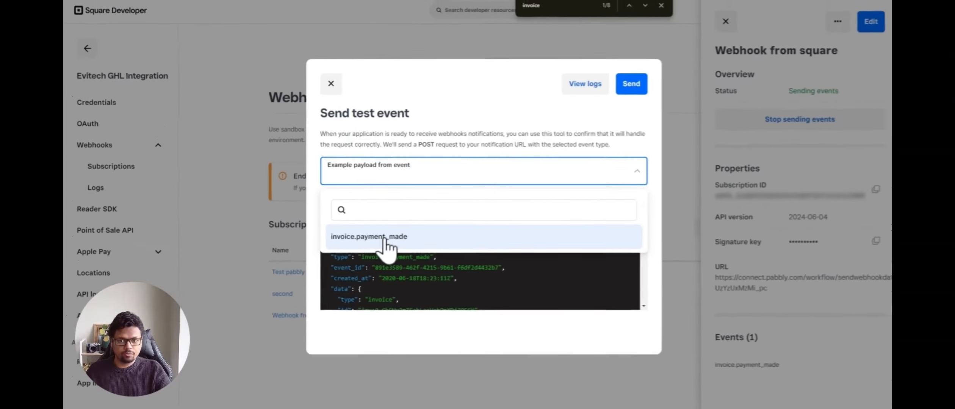
pyautogui.click(601, 309)
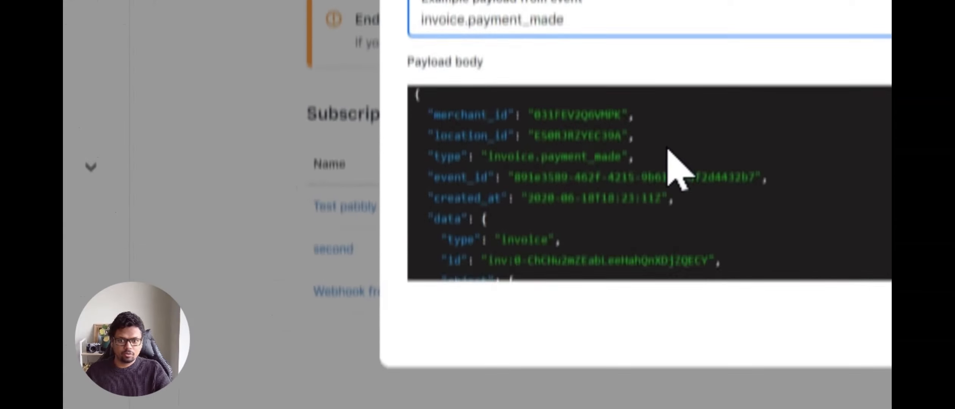
# Review the example payload body, check the webhook trigger in Pabbly Connect, and send the test event from Square Developer.
pyautogui.scroll(-10, 703, 288)
pyautogui.scroll(-15, 666, 103)
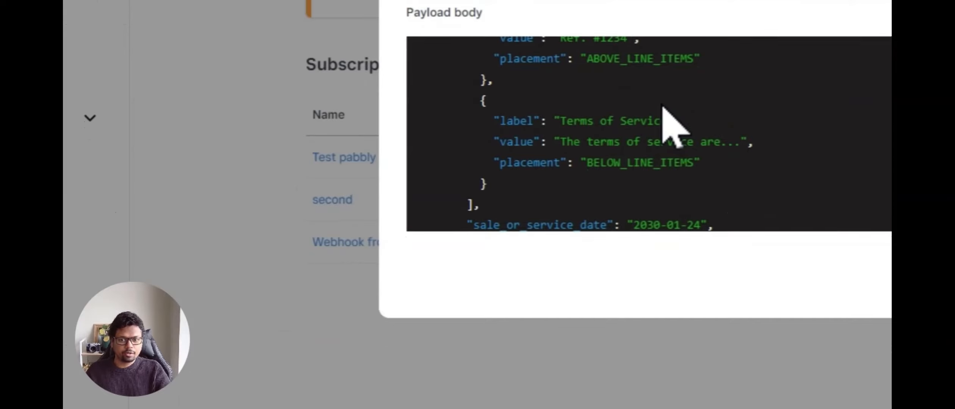
pyautogui.scroll(-3, 662, 103)
pyautogui.scroll(10, 662, 103)
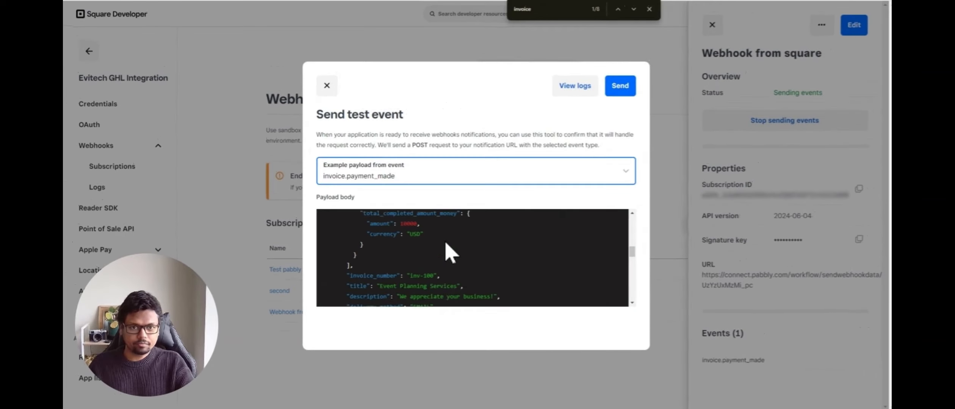
pyautogui.scroll(10, 450, 252)
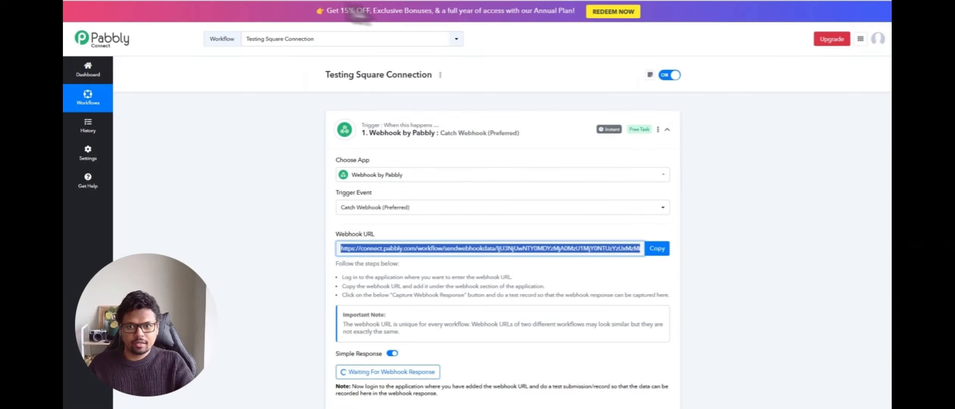
pyautogui.scroll(-3, 466, 245)
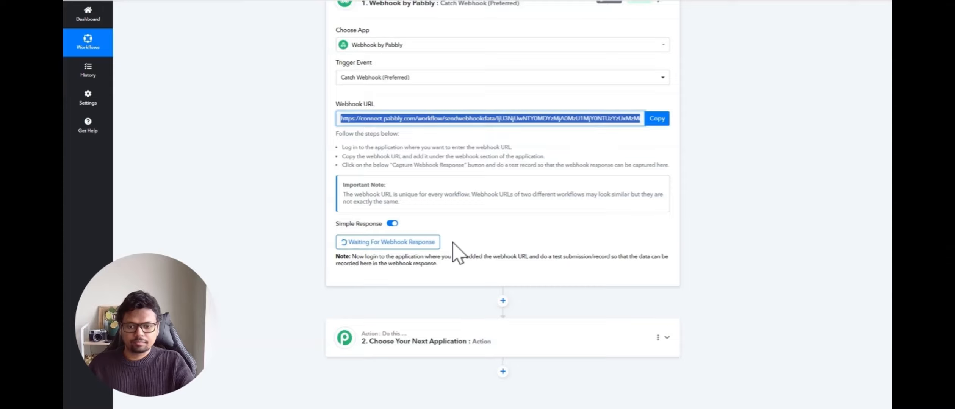
pyautogui.click(234, 3)
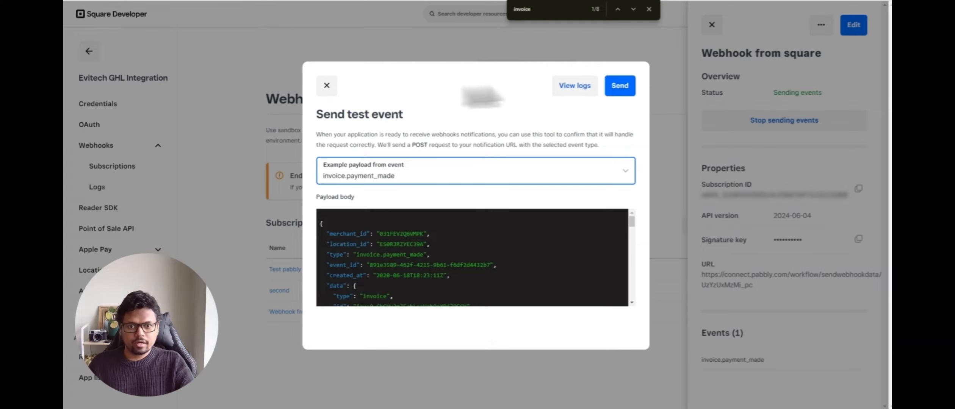
pyautogui.click(621, 88)
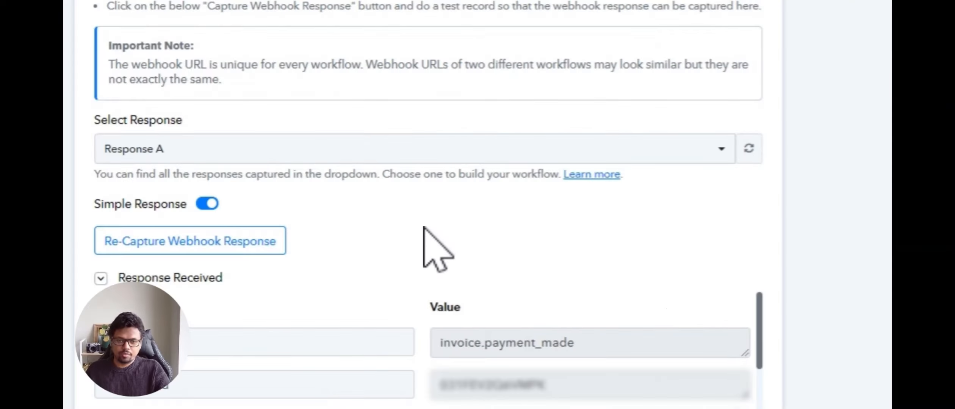
# In Pabbly Connect, examine the captured webhook response, including its event type, invoice status, recipient and payment request fields.
pyautogui.scroll(-2, 425, 228)
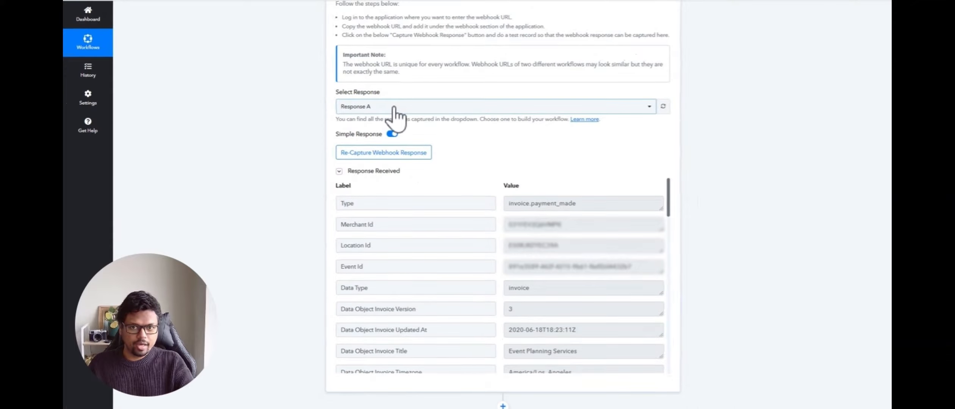
pyautogui.scroll(-1, 527, 221)
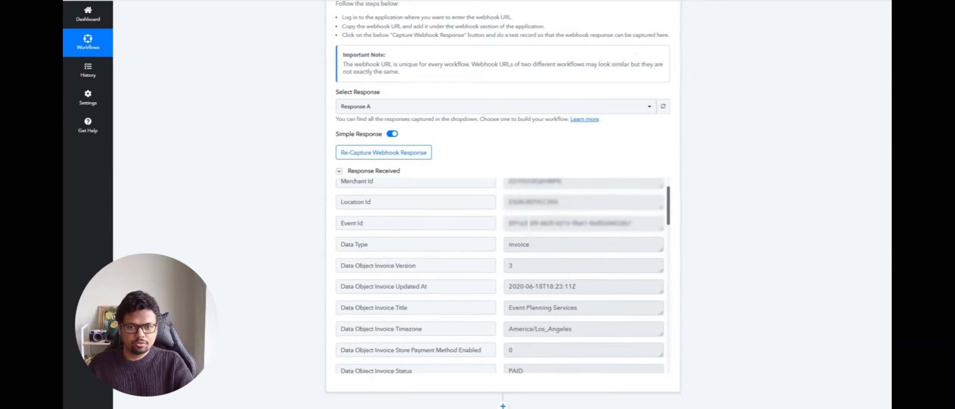
pyautogui.scroll(1, 527, 284)
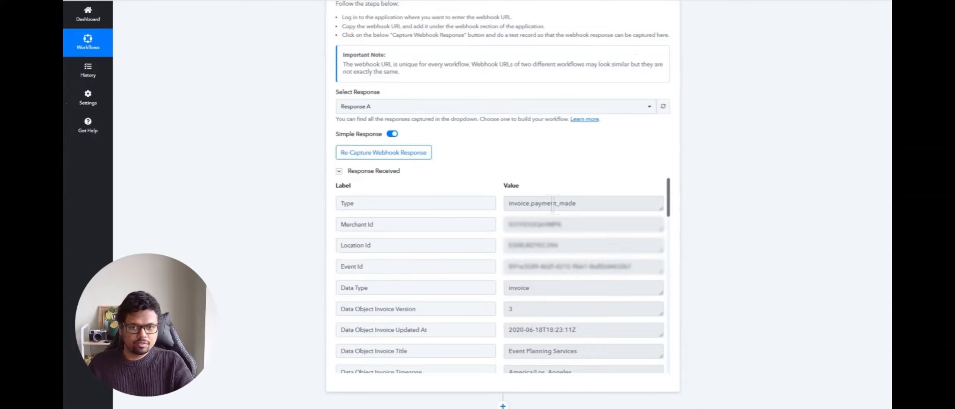
pyautogui.scroll(-1, 595, 182)
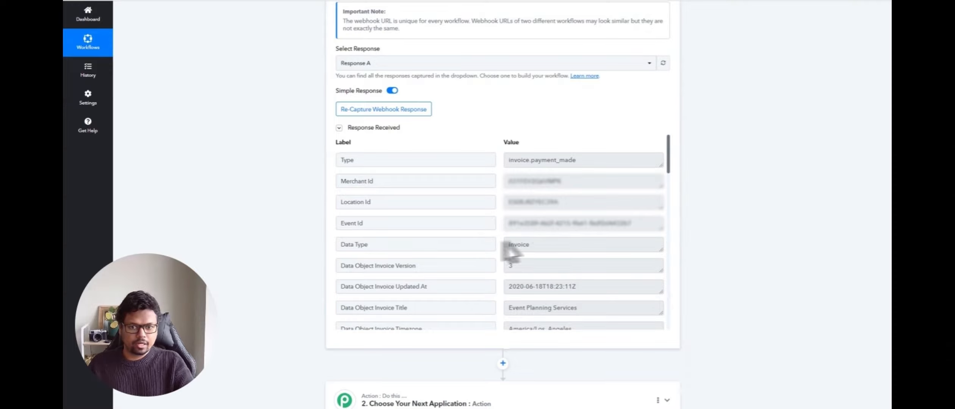
pyautogui.scroll(-1, 534, 240)
pyautogui.scroll(-1, 538, 242)
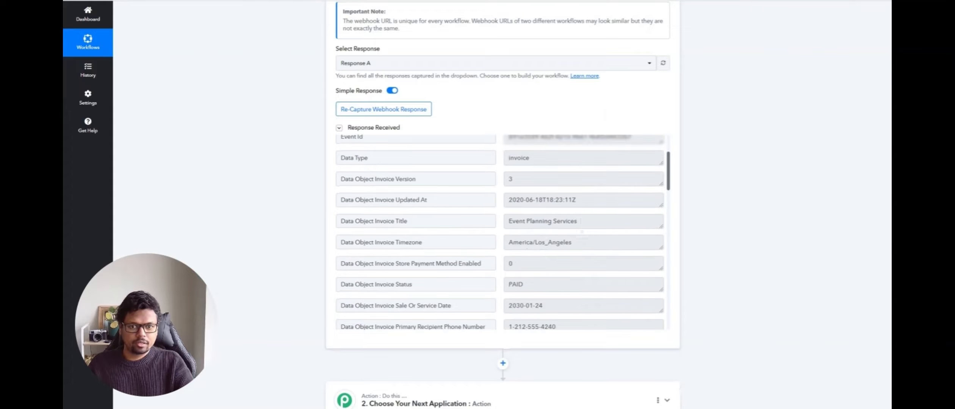
pyautogui.scroll(-3, 568, 199)
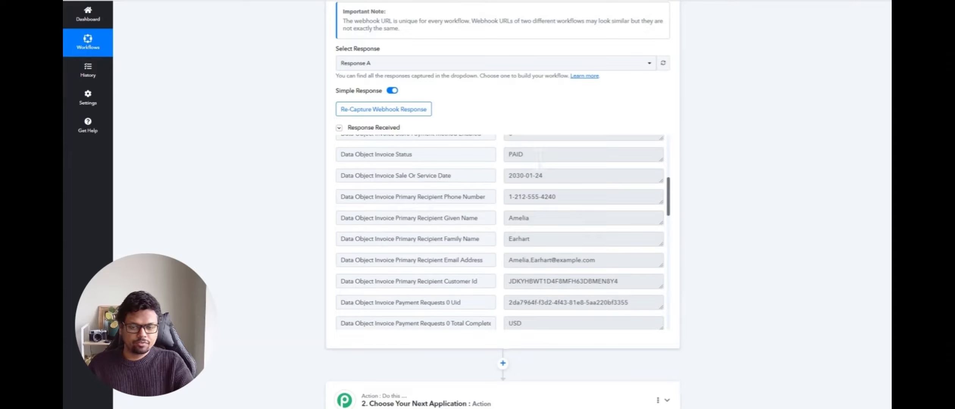
pyautogui.scroll(-3, 547, 210)
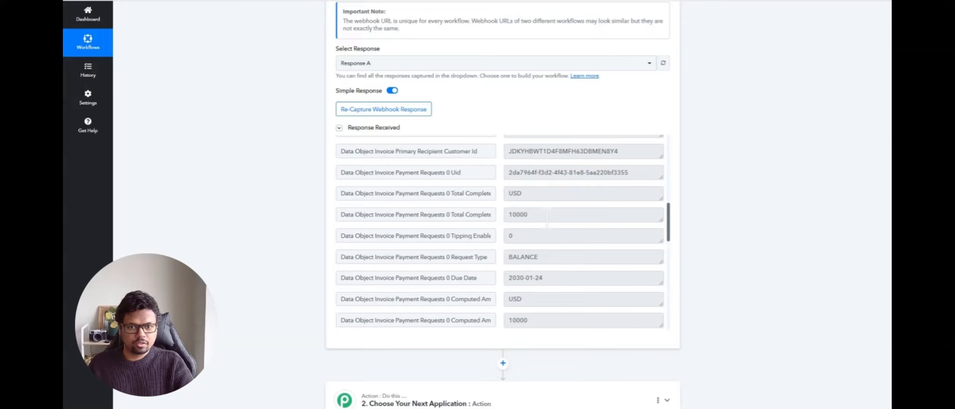
pyautogui.scroll(-2, 548, 219)
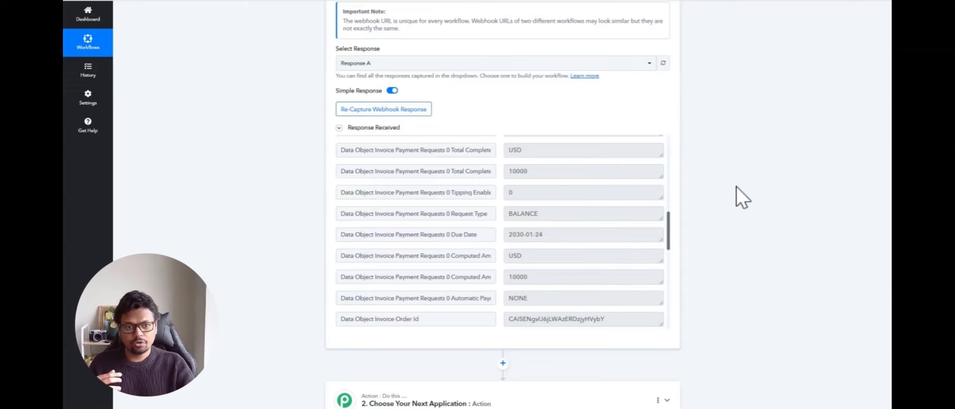
# Set the workflow's second step to LeadConnector V2 with the action event Create or Update a Contact.
pyautogui.scroll(-2, 735, 189)
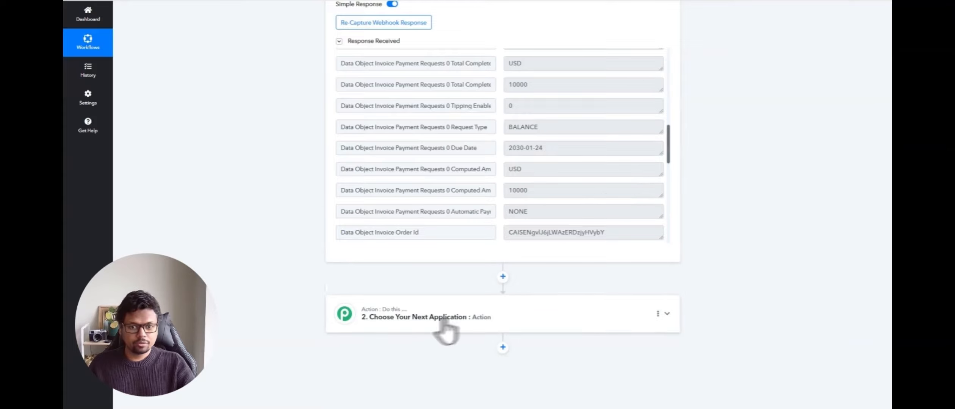
pyautogui.click(463, 318)
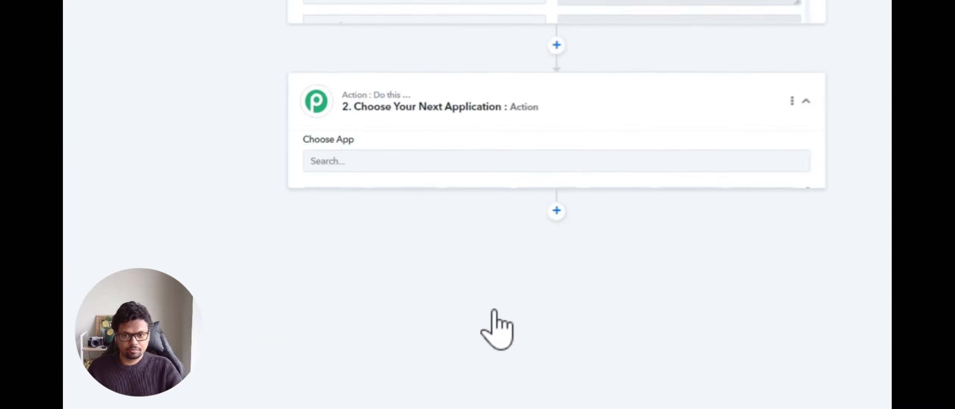
pyautogui.write('le')
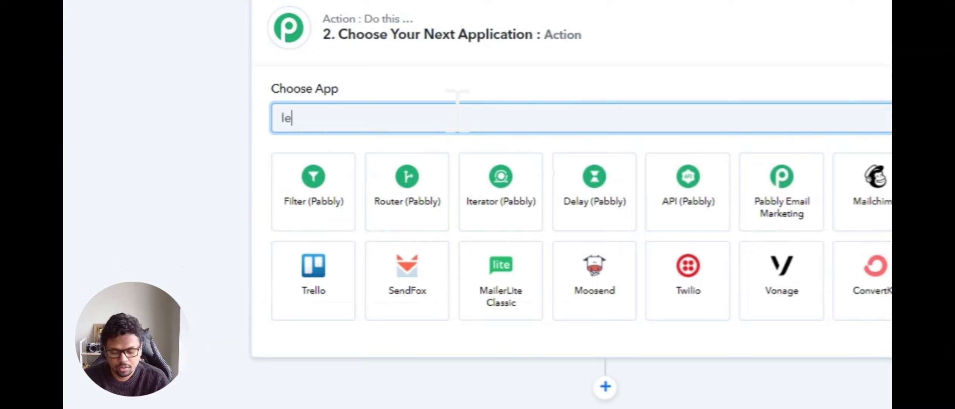
pyautogui.write('ad')
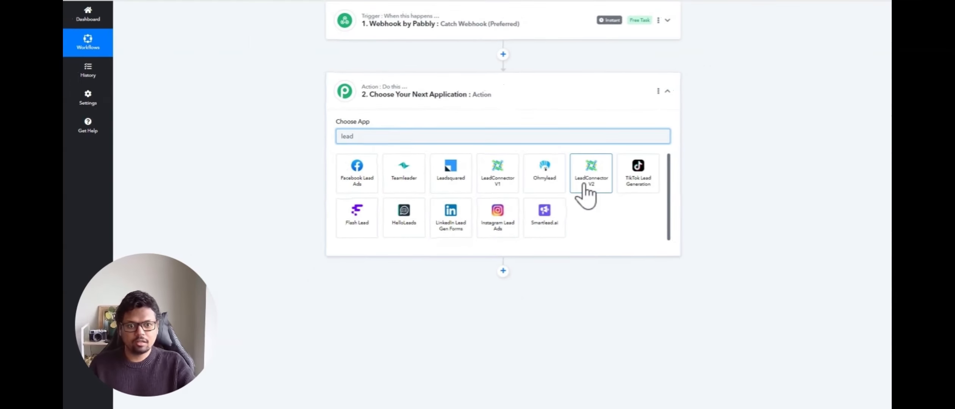
pyautogui.click(588, 189)
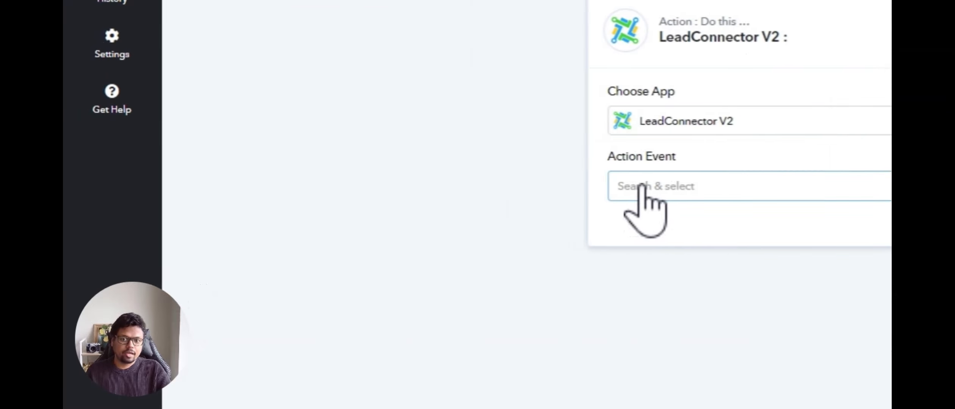
pyautogui.click(641, 186)
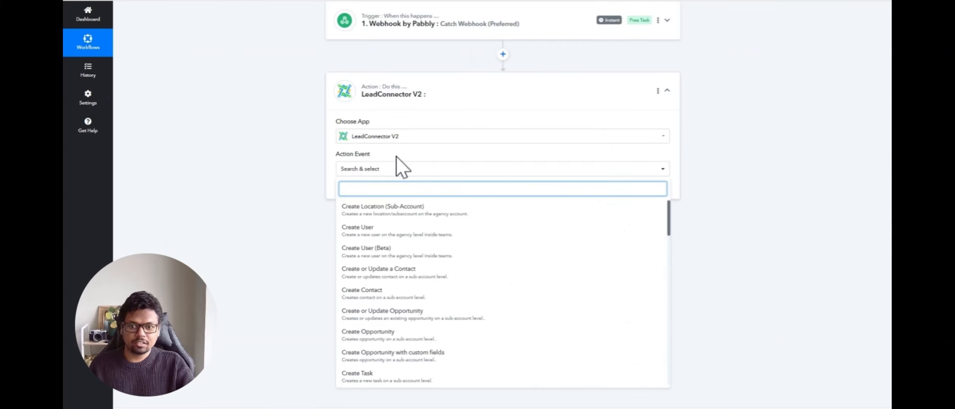
pyautogui.click(383, 274)
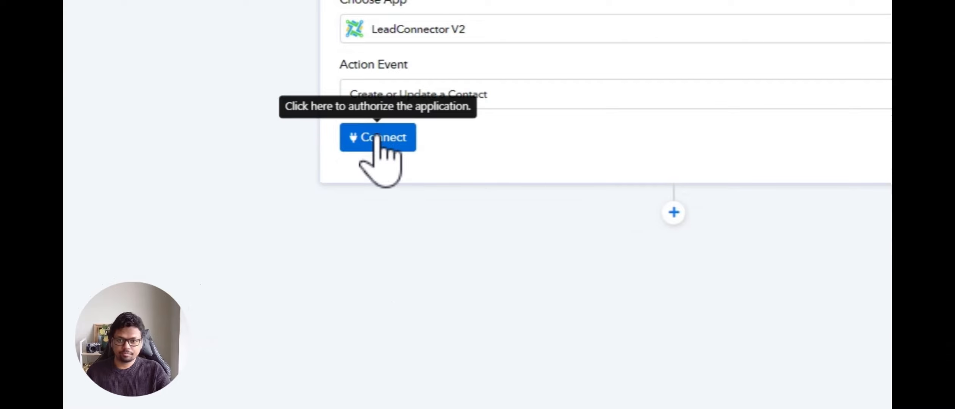
# Connect the LeadConnector V2 action using the existing connection "LeadConnector V2 #Evitech Connection" and save it.
pyautogui.click(377, 138)
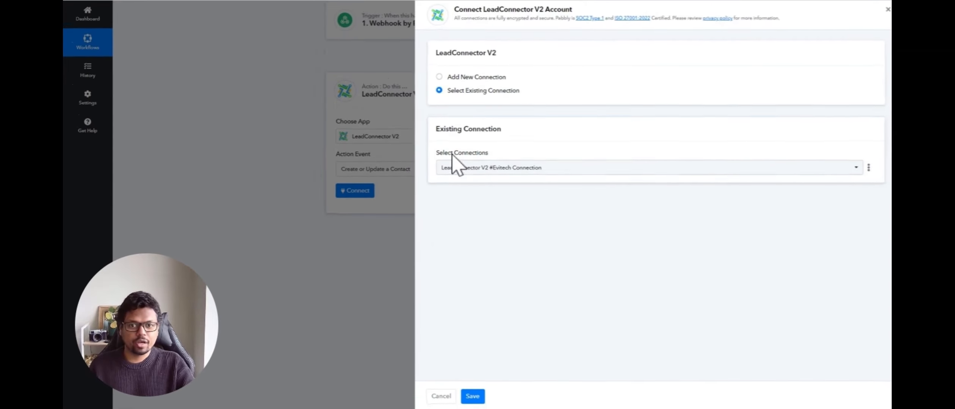
pyautogui.click(463, 78)
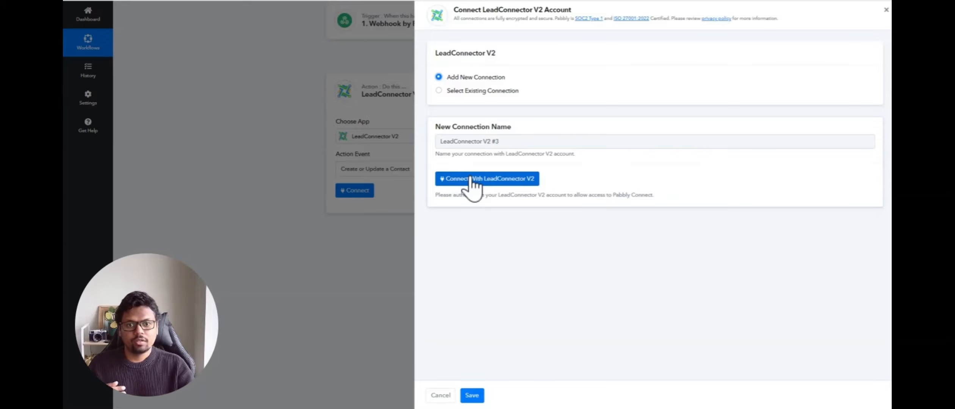
pyautogui.click(476, 91)
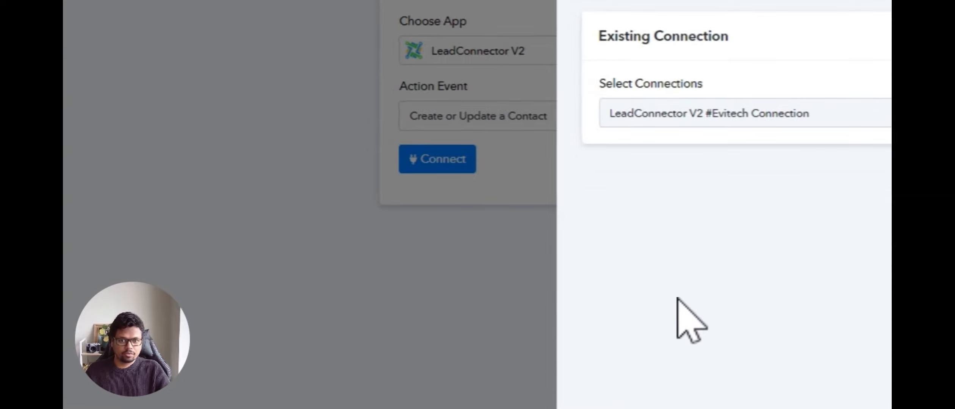
pyautogui.scroll(-5, 671, 329)
pyautogui.click(678, 385)
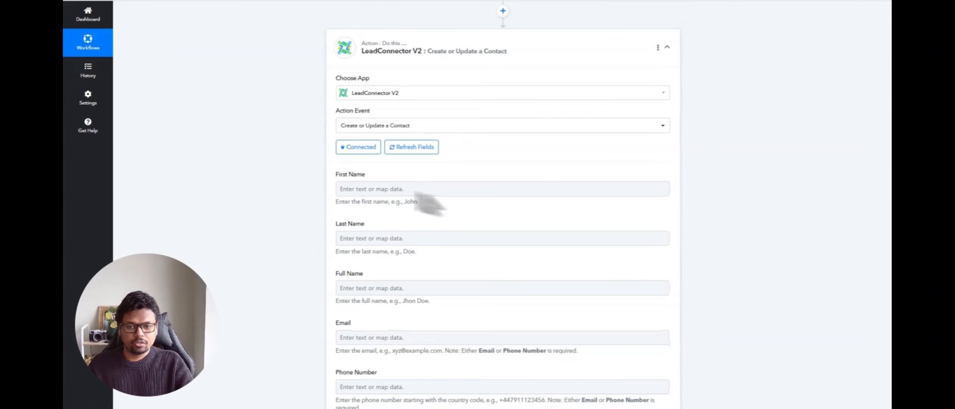
# Map the contact's First Name to the webhook's Data Object Invoice Primary Recipient Given Name, found by searching for "name".
pyautogui.click(364, 190)
pyautogui.click(365, 190)
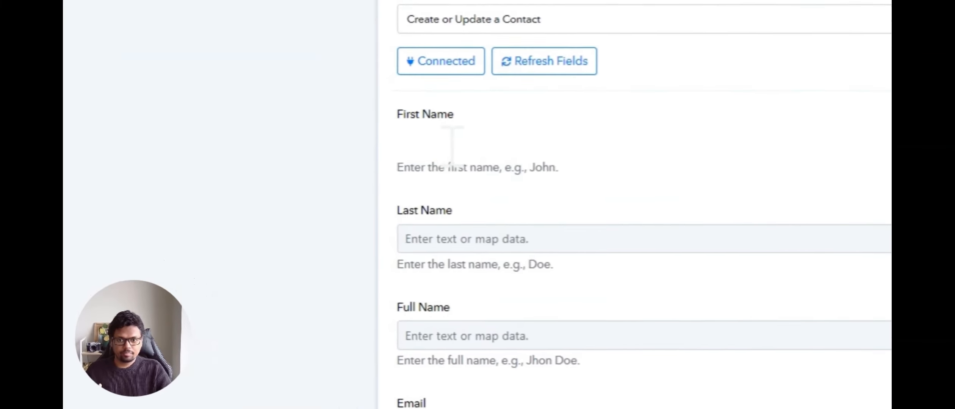
pyautogui.click(362, 219)
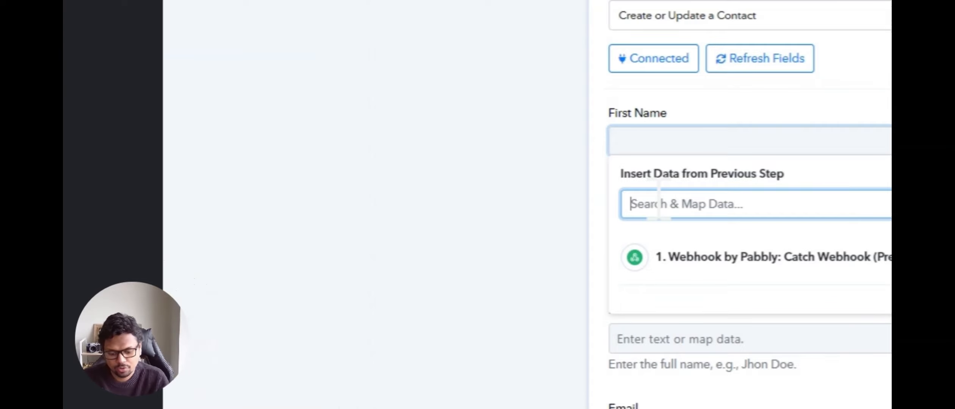
pyautogui.write('name')
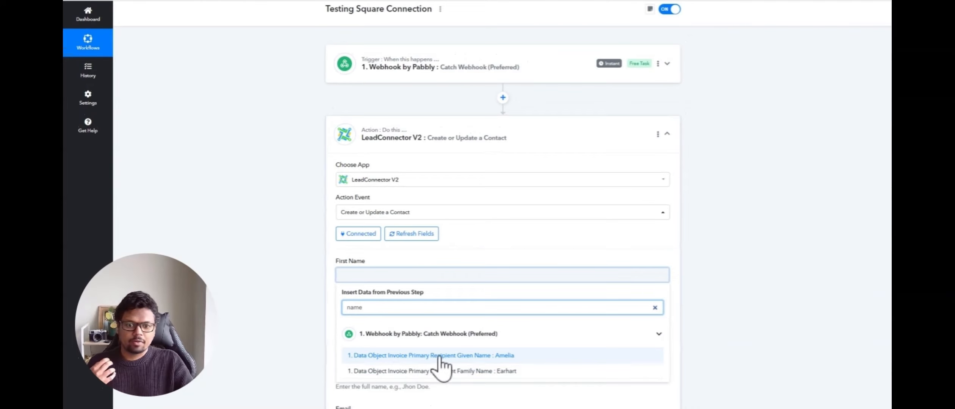
pyautogui.click(503, 356)
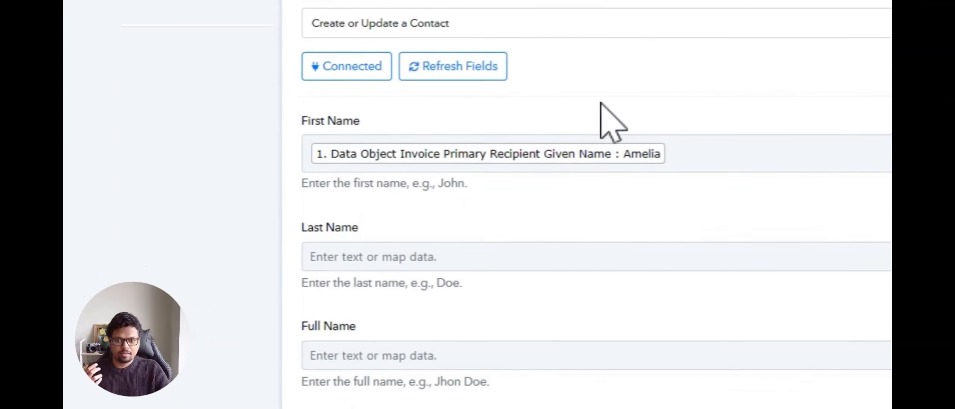
# Map the contact's Last Name to the webhook's Data Object Invoice Primary Recipient Family Name, found by searching for "name".
pyautogui.scroll(-5, 599, 110)
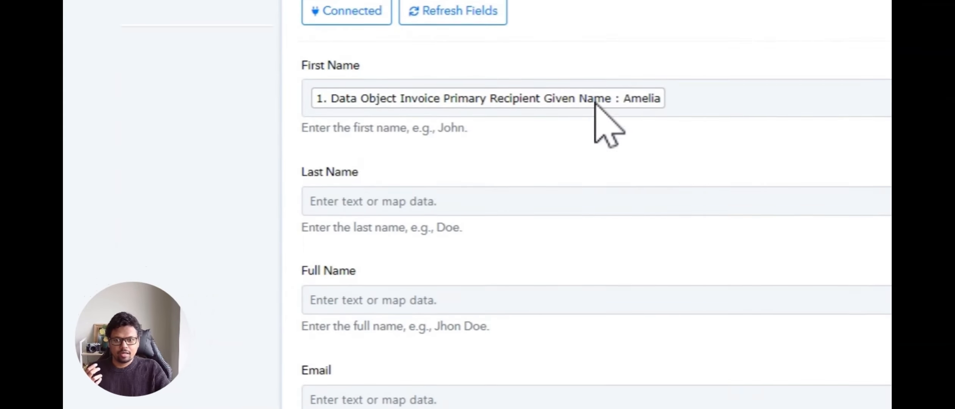
pyautogui.click(352, 105)
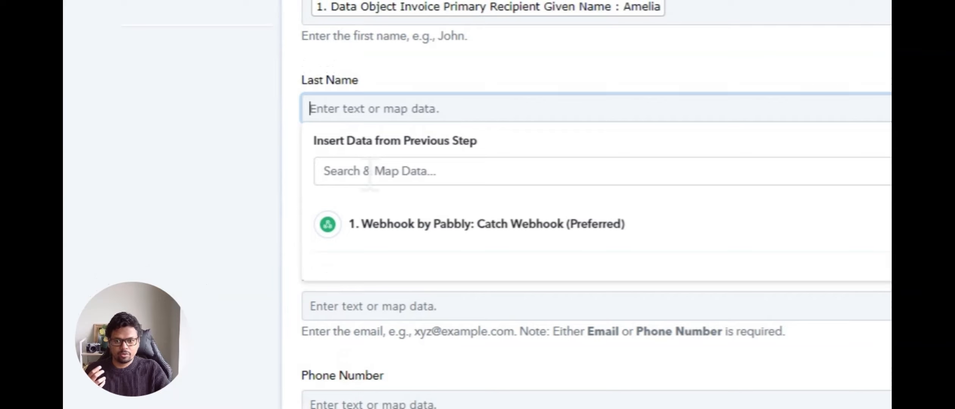
pyautogui.click(371, 171)
pyautogui.write('name')
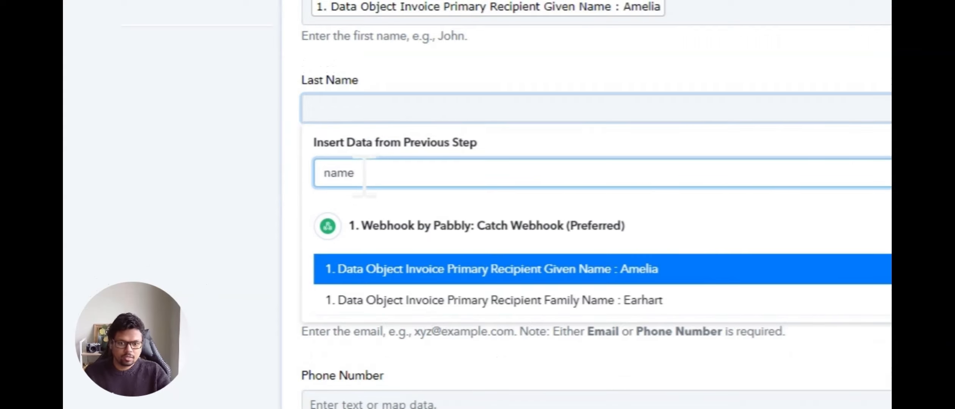
pyautogui.click(511, 301)
# Map the contact's Email to the webhook's Data Object Invoice Primary Recipient Email Address, found by searching for "email".
pyautogui.scroll(-3, 530, 114)
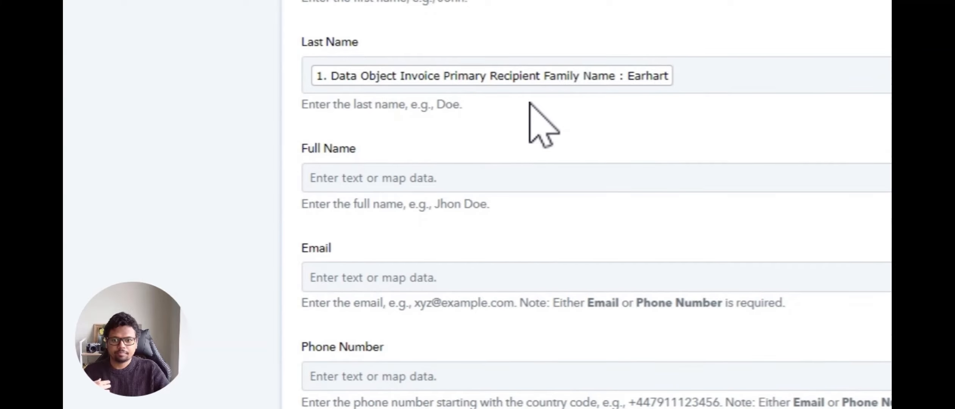
pyautogui.scroll(-5, 379, 152)
pyautogui.click(326, 103)
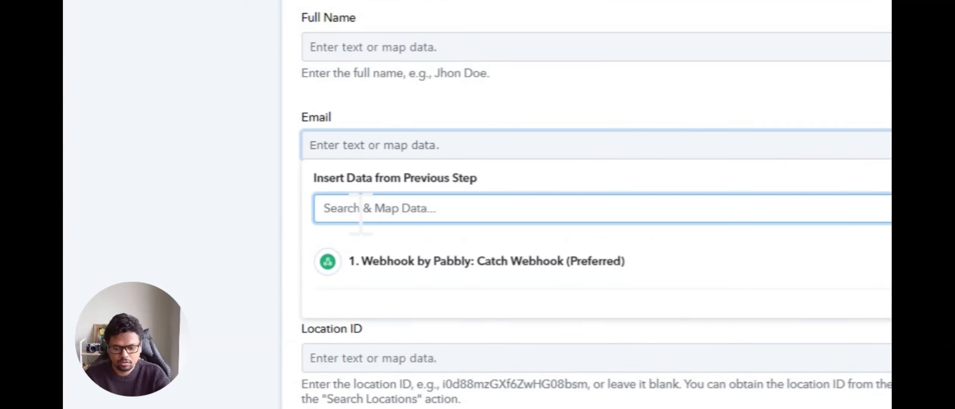
pyautogui.write('email')
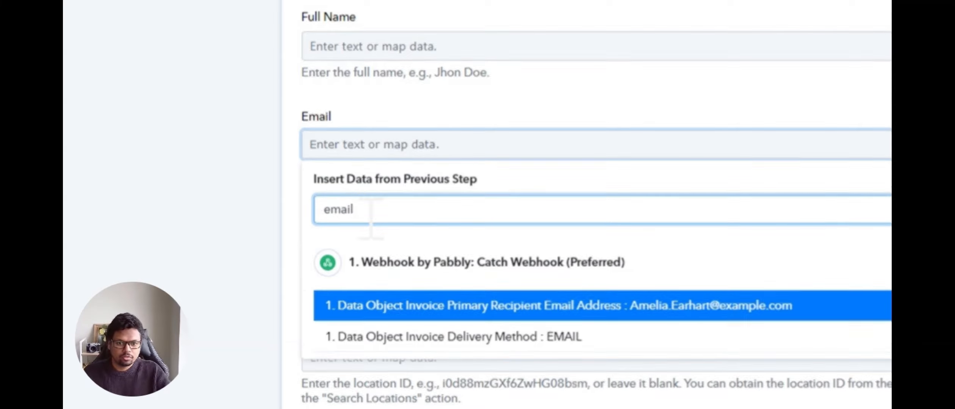
pyautogui.scroll(-1, 607, 292)
pyautogui.click(606, 288)
# Review the mapped and remaining contact fields, including phone, address, tags and source, and collapse the contact action.
pyautogui.scroll(6, 569, 304)
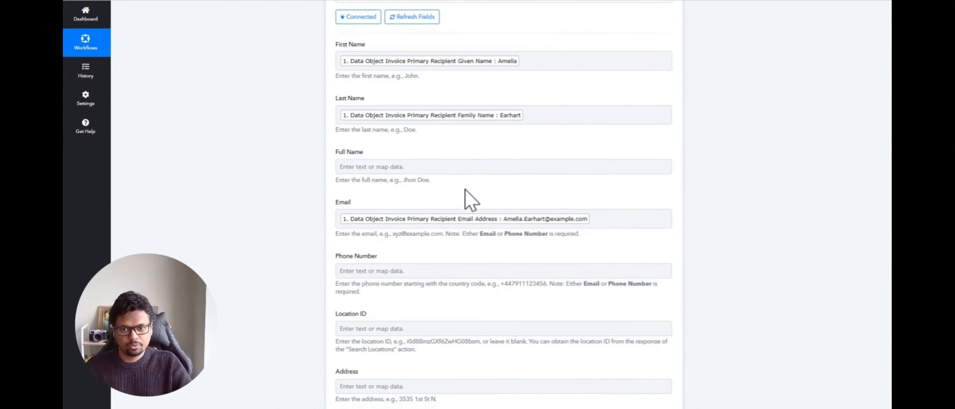
pyautogui.scroll(-5, 555, 303)
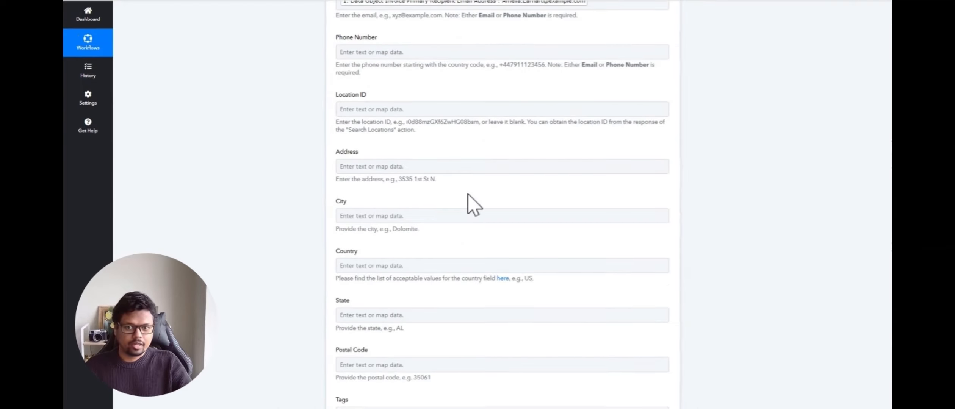
pyautogui.scroll(-5, 469, 194)
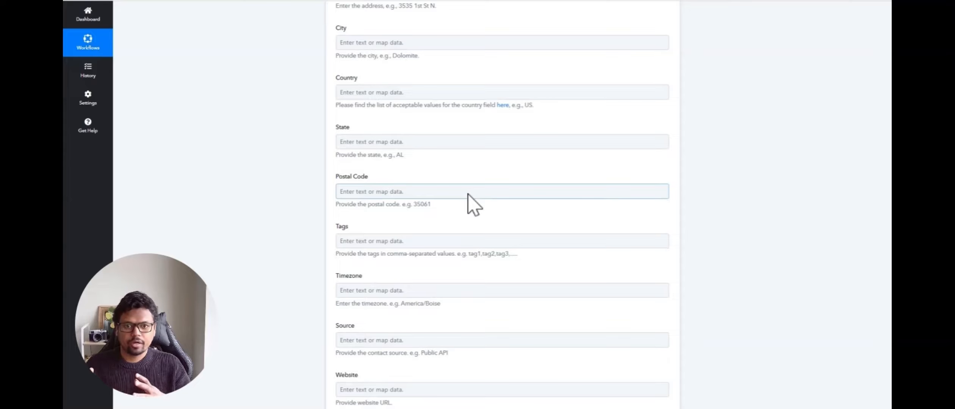
pyautogui.scroll(10, 468, 195)
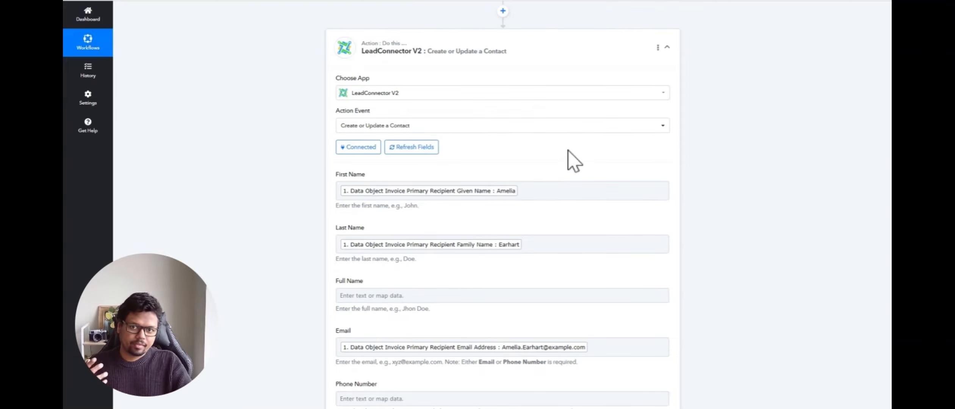
pyautogui.click(526, 58)
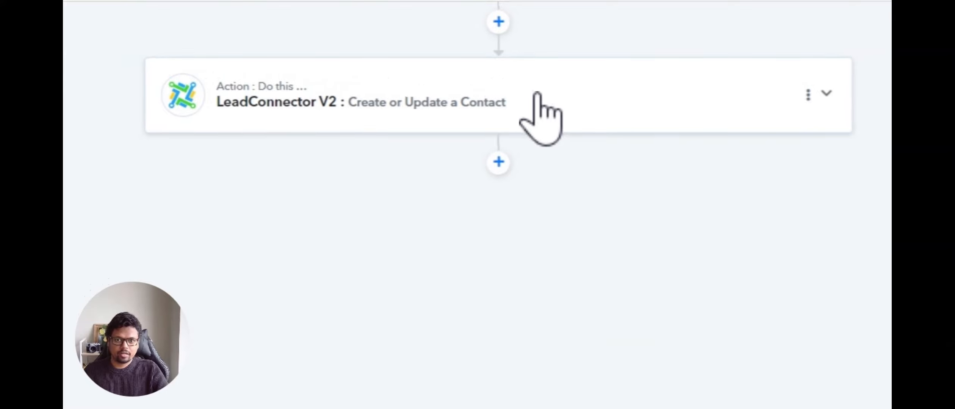
# Add a third workflow step using LeadConnector V2 with the action event Create or Update Opportunity.
pyautogui.click(498, 157)
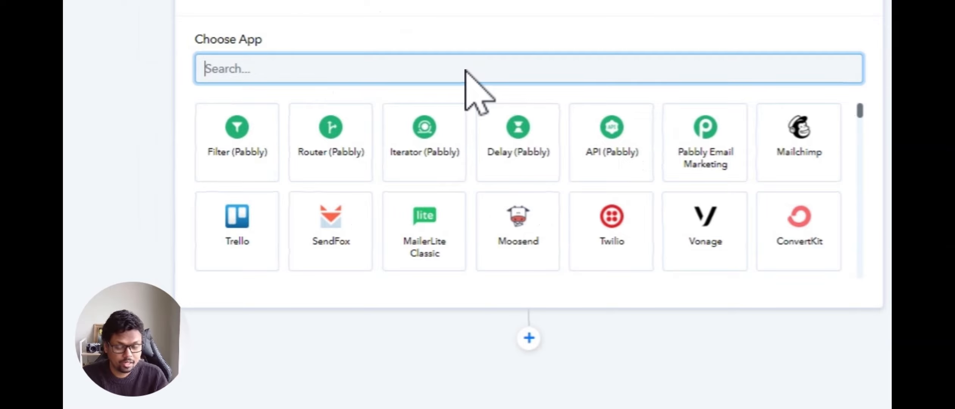
pyautogui.write('lea')
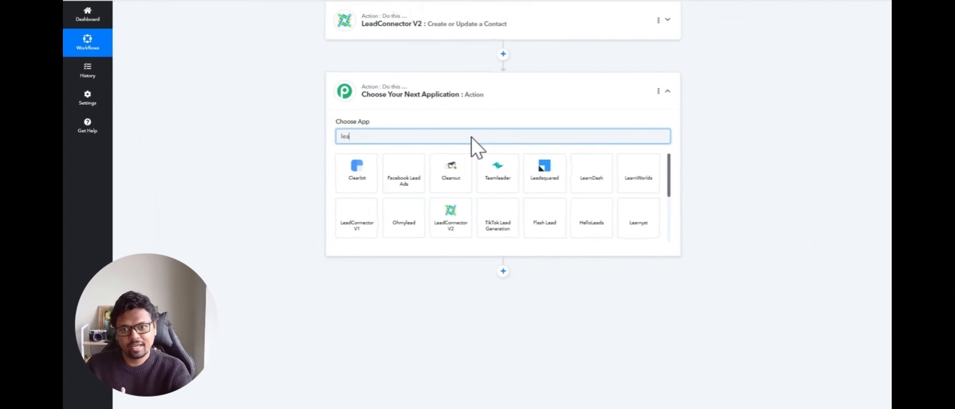
pyautogui.press('BackSpace')
pyautogui.press('BackSpace')
pyautogui.press('BackSpace')
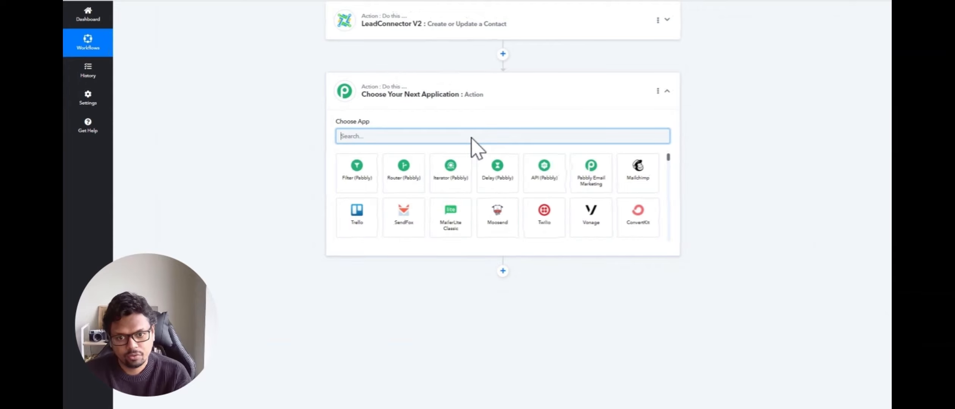
pyautogui.write('lead')
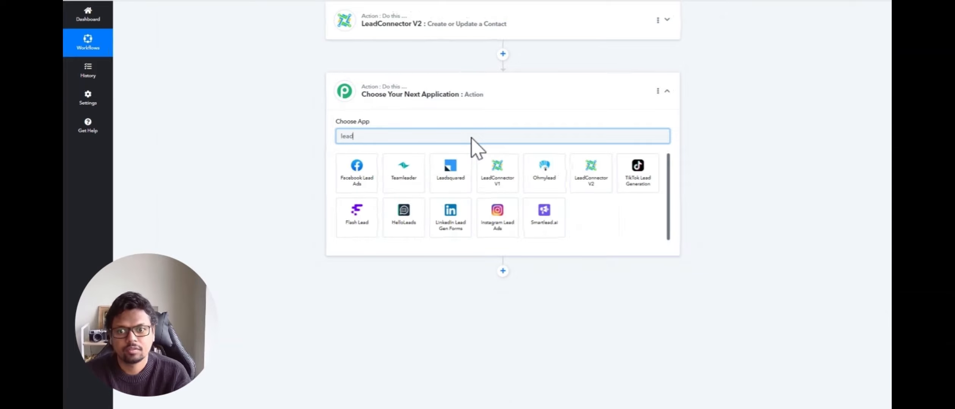
pyautogui.click(594, 183)
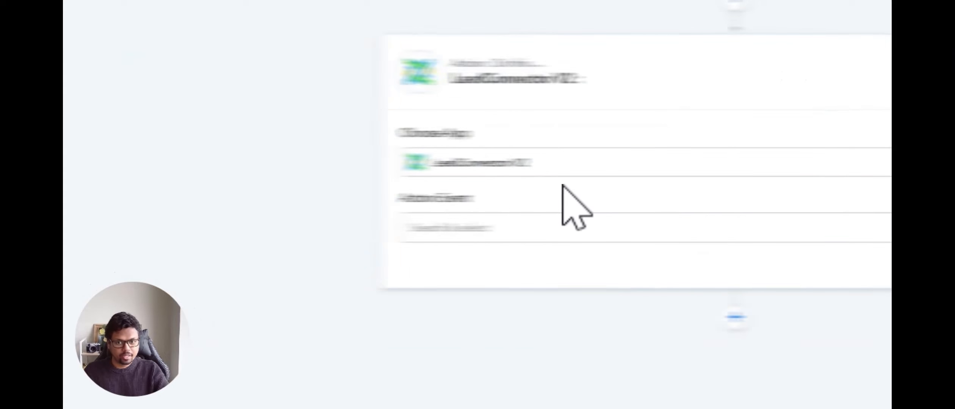
pyautogui.click(675, 234)
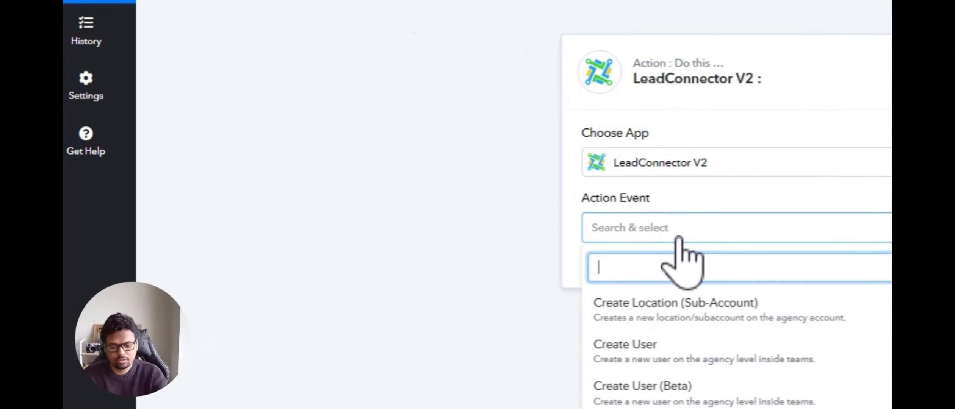
pyautogui.write('oppo')
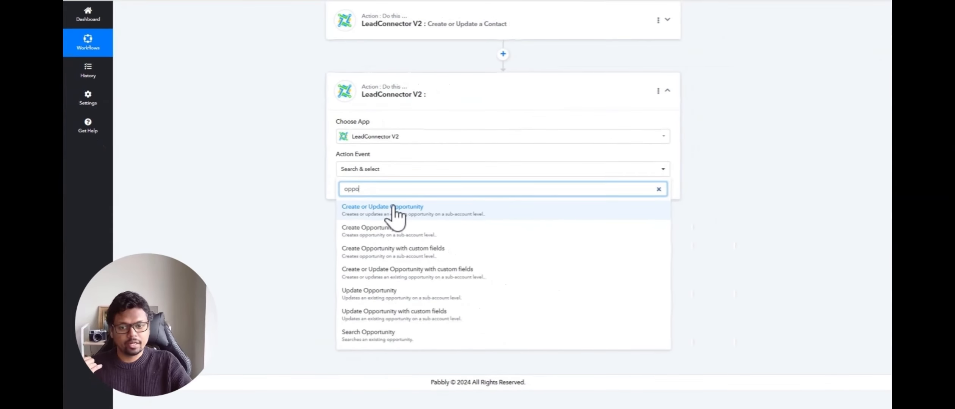
pyautogui.click(393, 208)
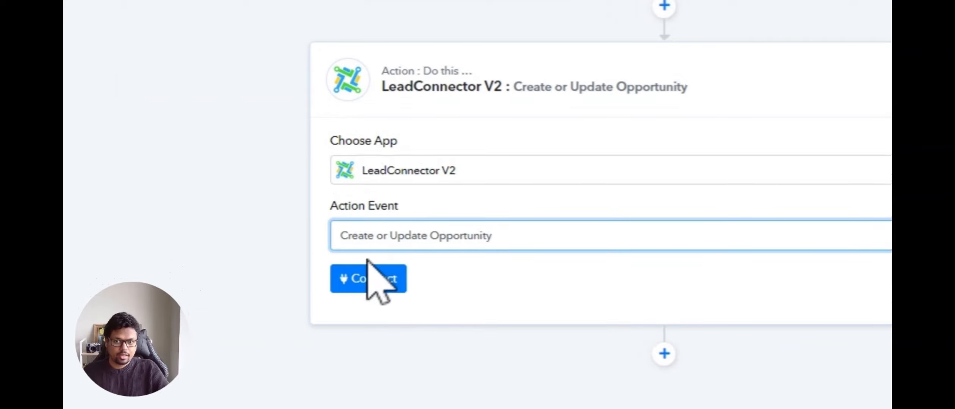
# Connect the opportunity action using the existing connection "LeadConnector V2 #Evitech Connection" and save it.
pyautogui.click(363, 279)
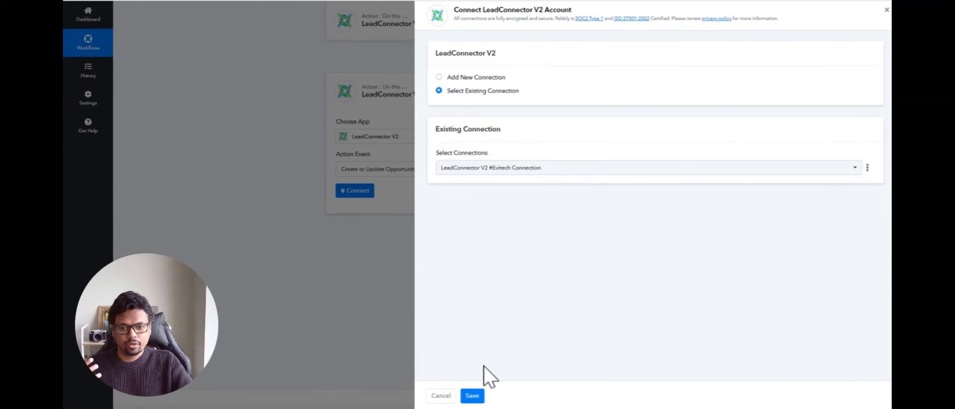
pyautogui.click(472, 395)
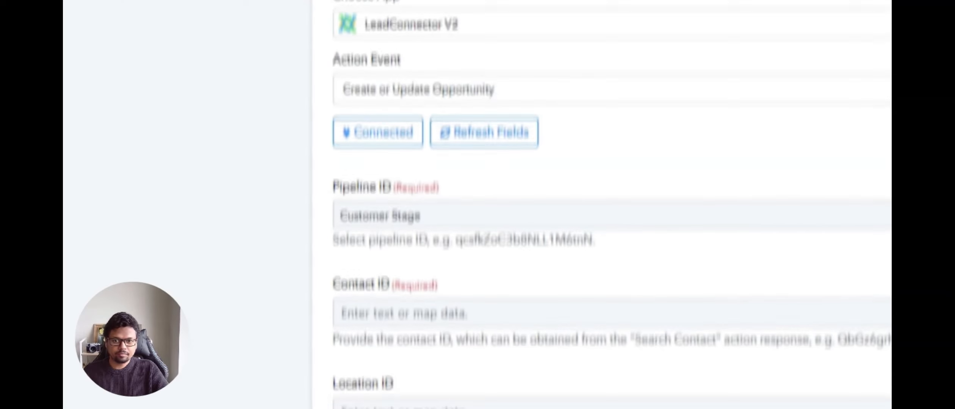
pyautogui.scroll(1, 526, 303)
pyautogui.scroll(-1, 527, 303)
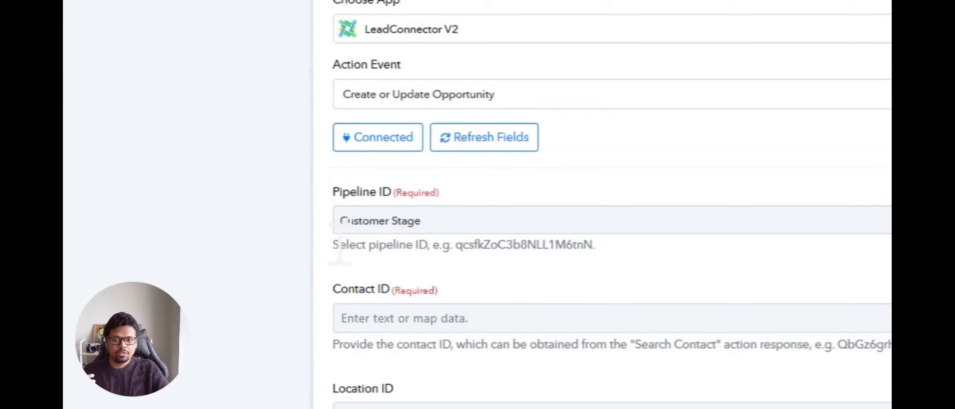
# Review the available pipelines for the opportunity's Pipeline ID and keep Customer Stage selected.
pyautogui.click(343, 221)
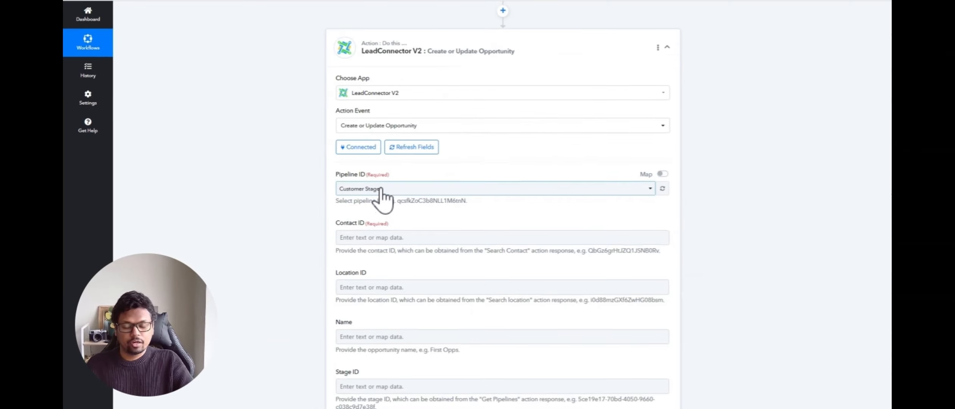
pyautogui.click(381, 191)
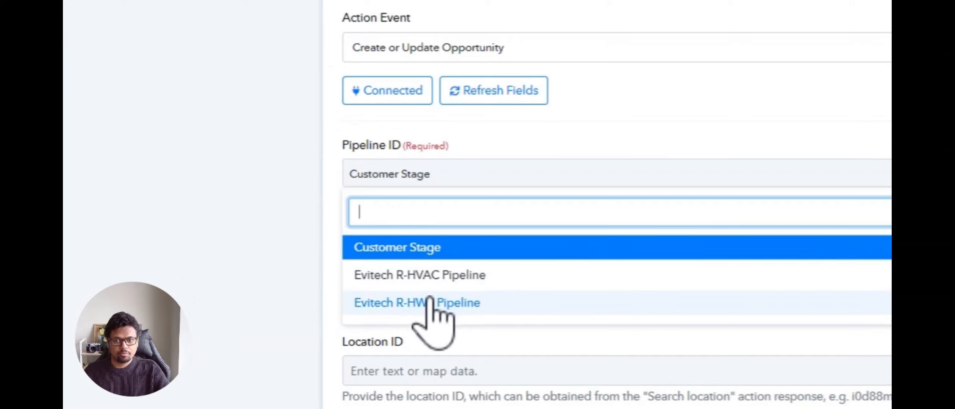
pyautogui.click(469, 152)
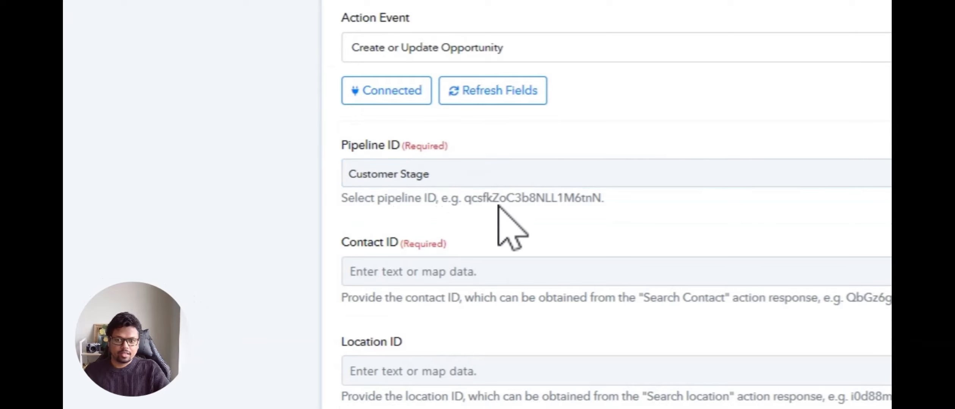
# Open the data mapping of the opportunity's Contact ID and check which previous steps offer data.
pyautogui.scroll(-5, 498, 207)
pyautogui.click(395, 98)
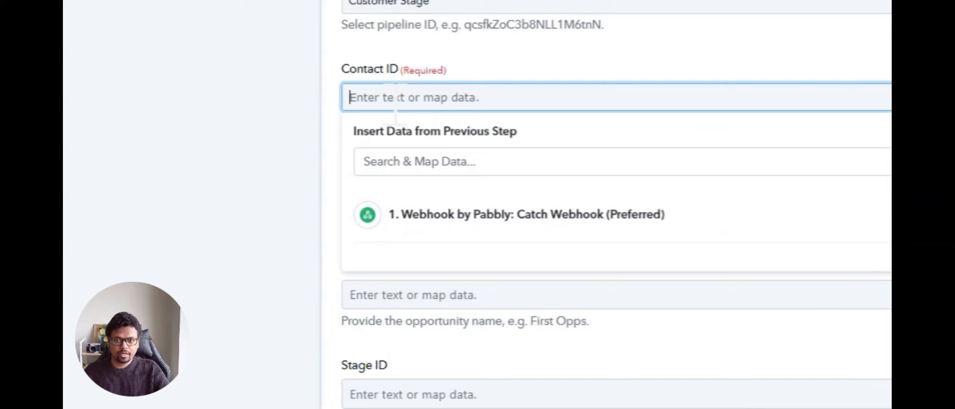
pyautogui.scroll(-1, 460, 220)
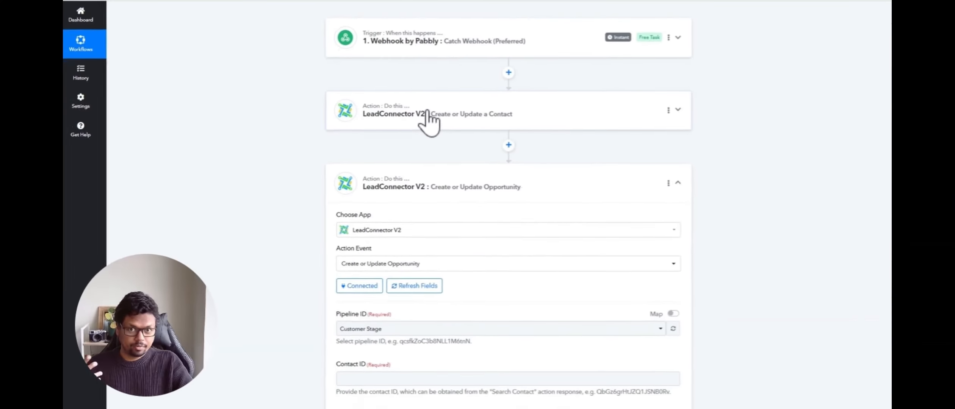
# Reopen the Create or Update a Contact step, send its test request and check the response for the Contact Id.
pyautogui.click(425, 108)
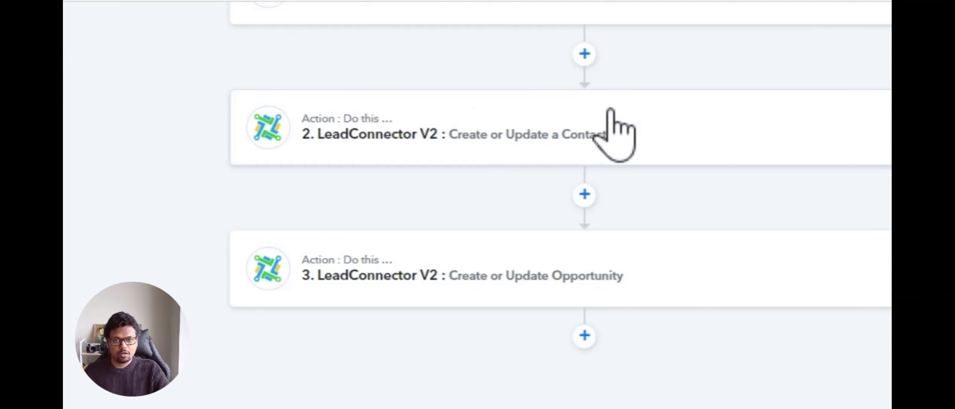
pyautogui.click(609, 132)
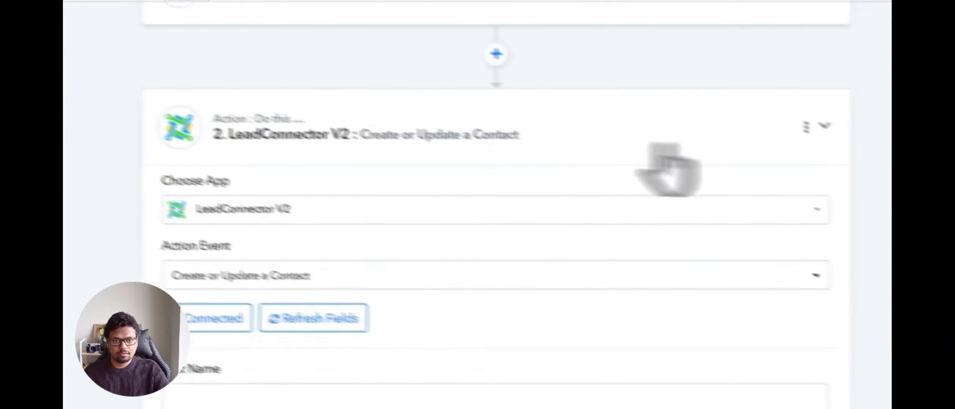
pyautogui.scroll(1, 319, 265)
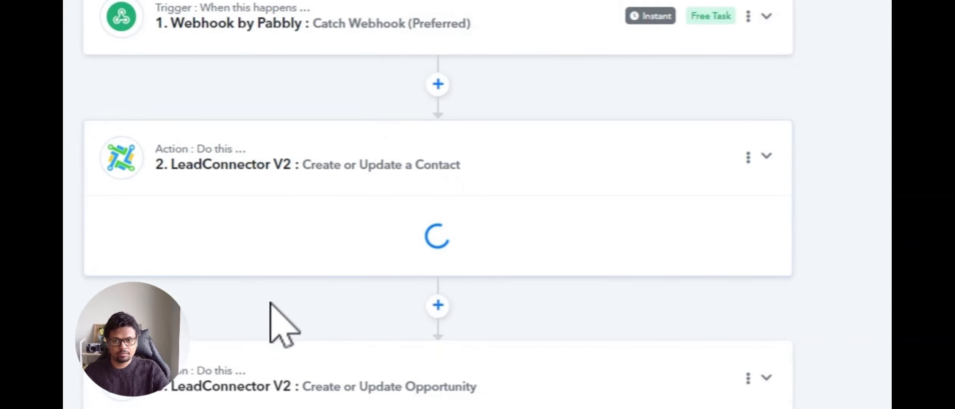
pyautogui.scroll(-20, 421, 165)
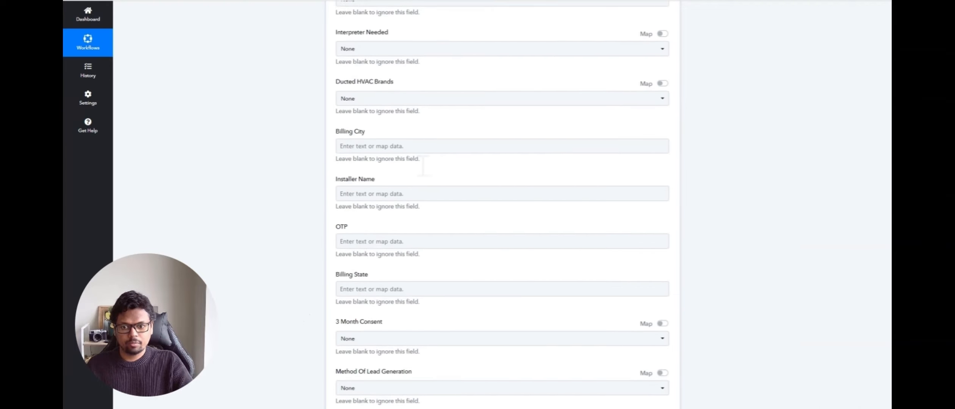
pyautogui.scroll(-20, 424, 167)
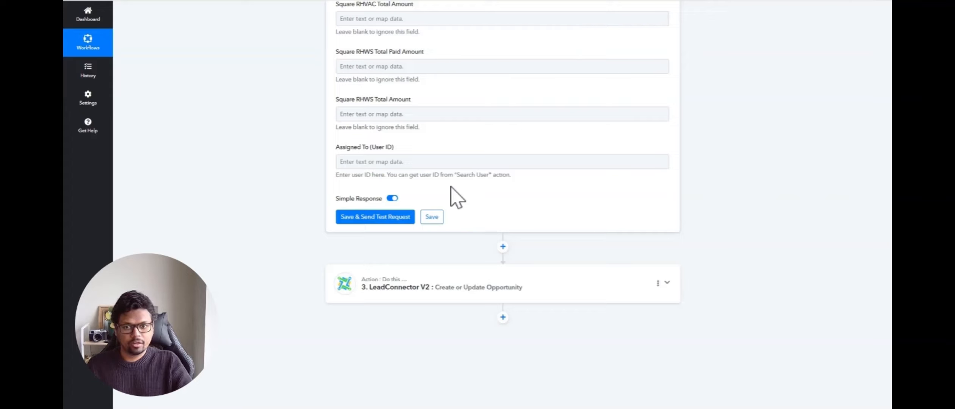
pyautogui.click(384, 217)
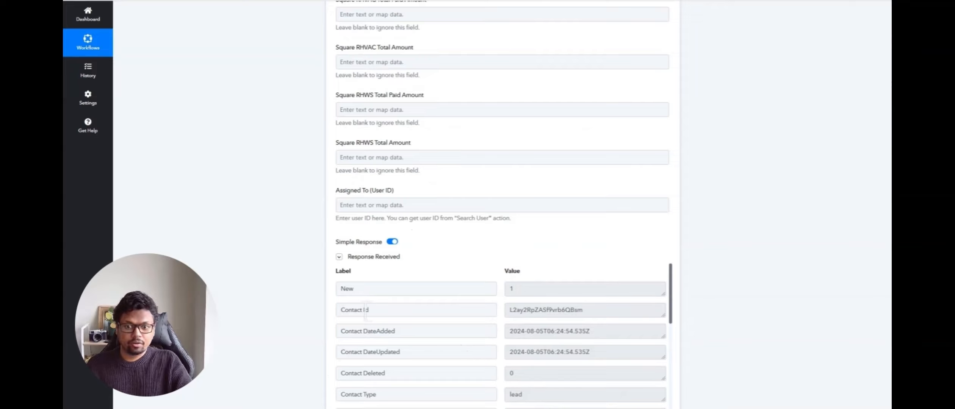
pyautogui.moveTo(343, 310); pyautogui.dragTo(368, 311)
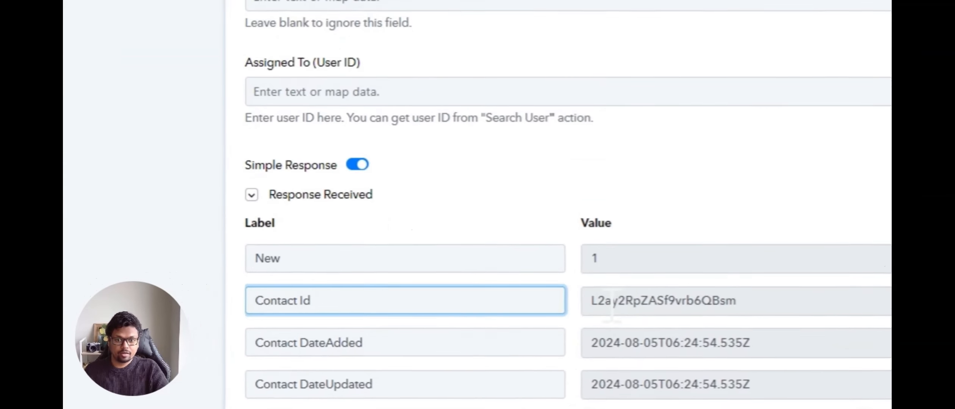
pyautogui.click(524, 307)
# Map the opportunity's Contact ID to the Contact Id returned by the Create or Update a Contact step.
pyautogui.scroll(-15, 682, 188)
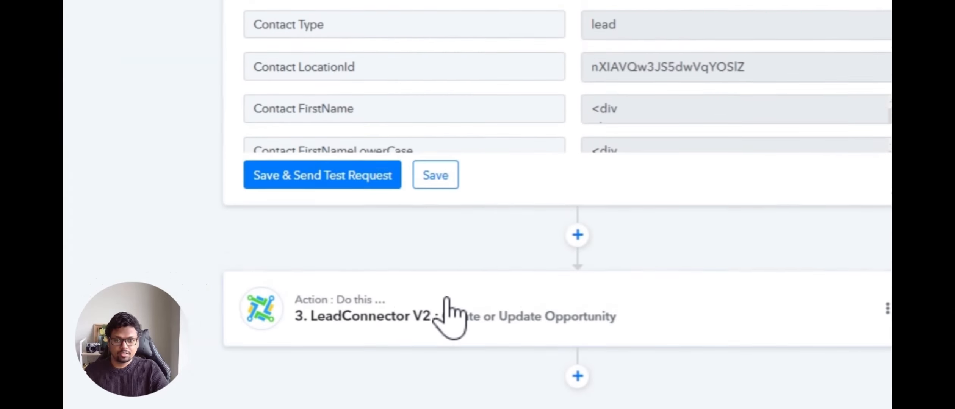
pyautogui.click(448, 315)
pyautogui.scroll(10, 447, 299)
pyautogui.scroll(-2, 330, 299)
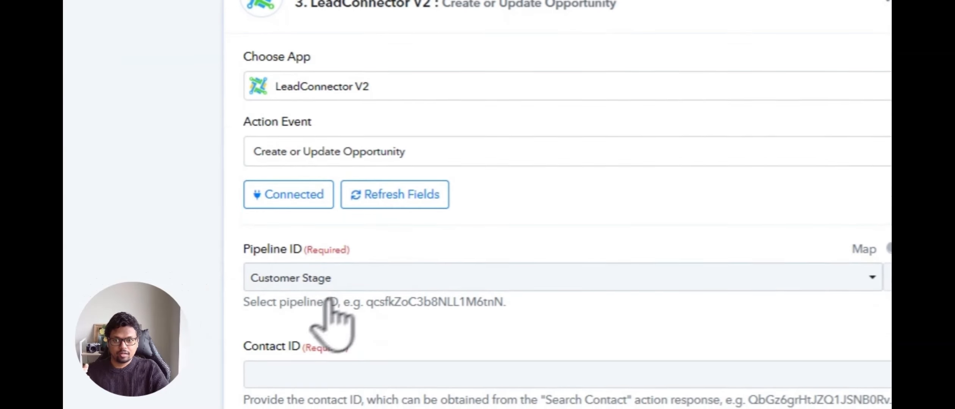
pyautogui.scroll(-3, 290, 274)
pyautogui.click(290, 159)
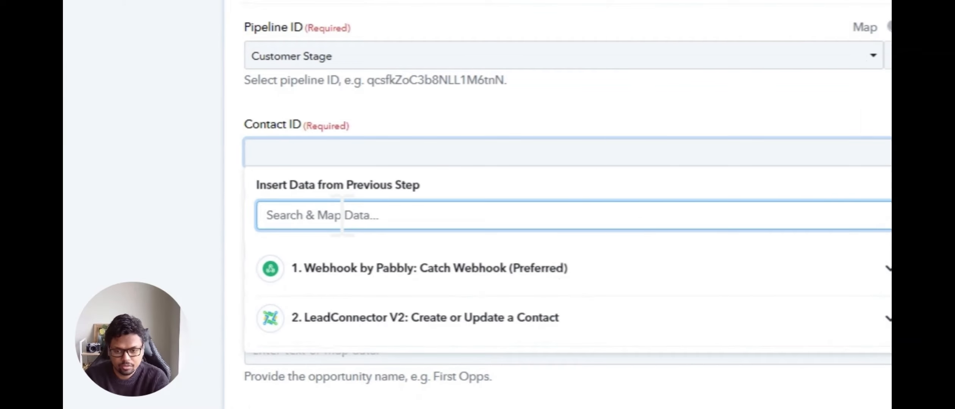
pyautogui.write('cont')
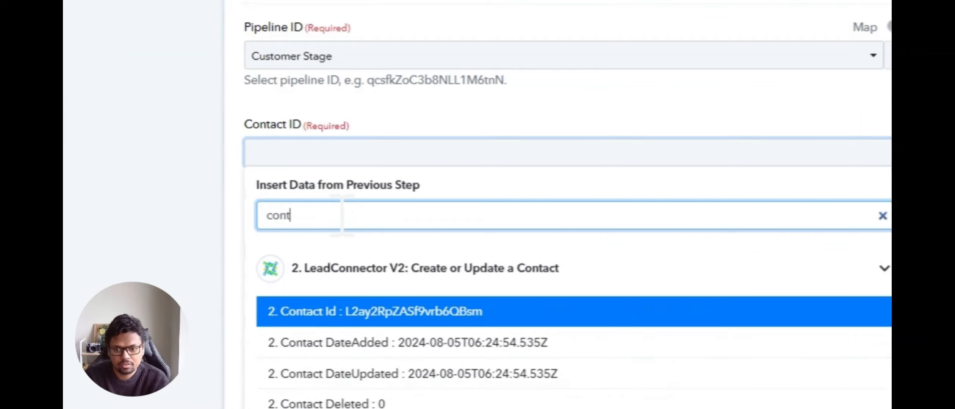
pyautogui.write('a')
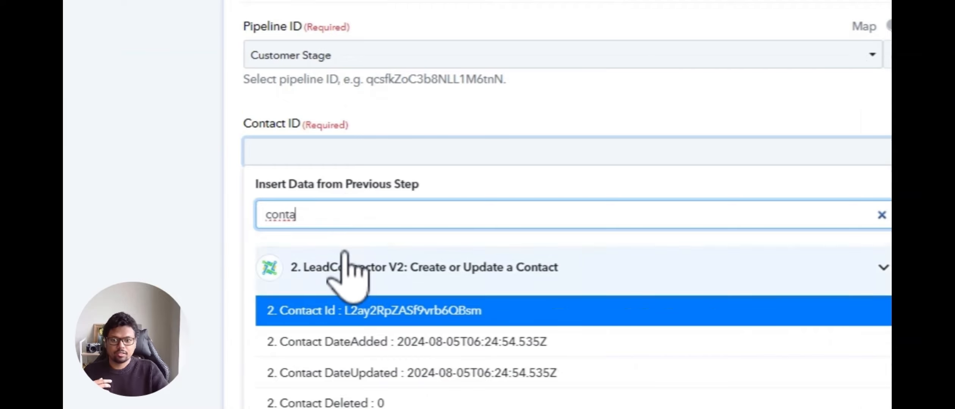
pyautogui.click(364, 311)
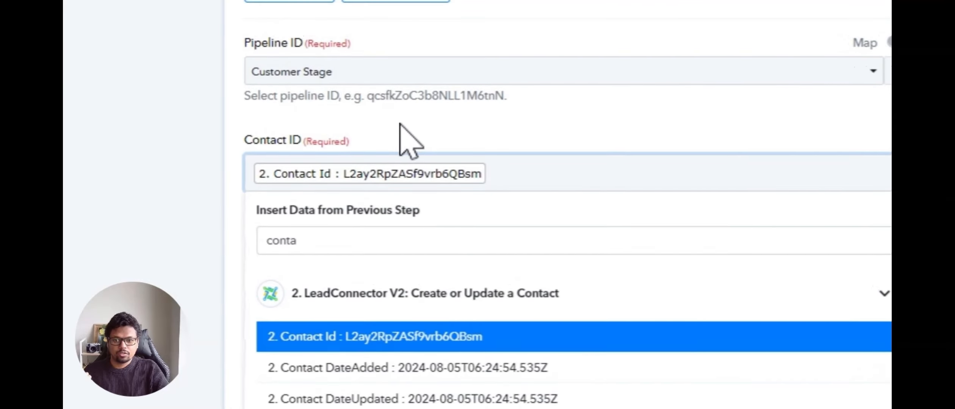
pyautogui.click(399, 129)
# Set the opportunity's Name to the invoice primary recipient's given name and family name followed by "Deposit Paid".
pyautogui.scroll(-2, 400, 125)
pyautogui.scroll(3, 295, 269)
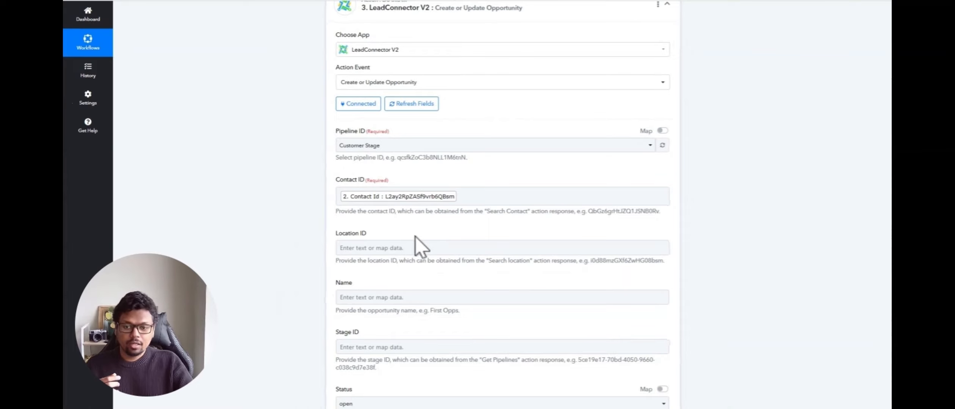
pyautogui.scroll(-1, 396, 294)
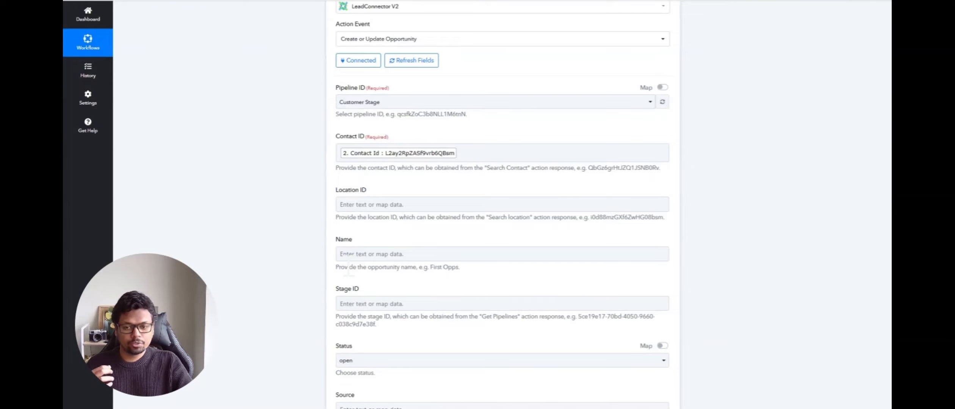
pyautogui.click(348, 259)
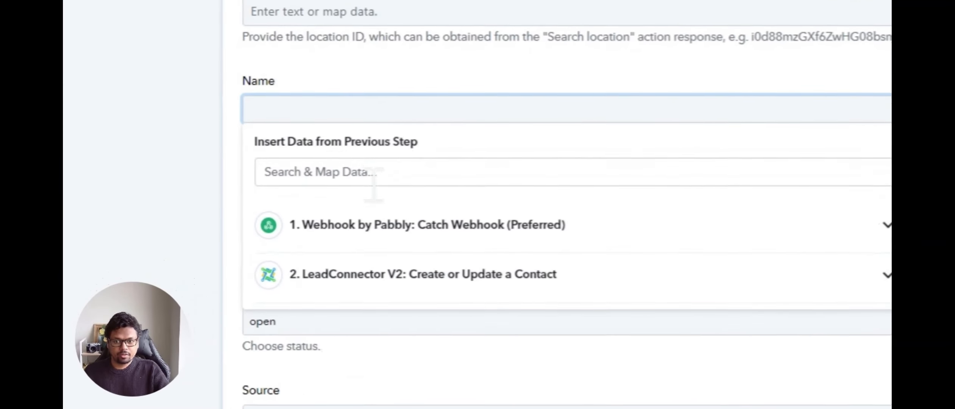
pyautogui.click(403, 286)
pyautogui.write('name')
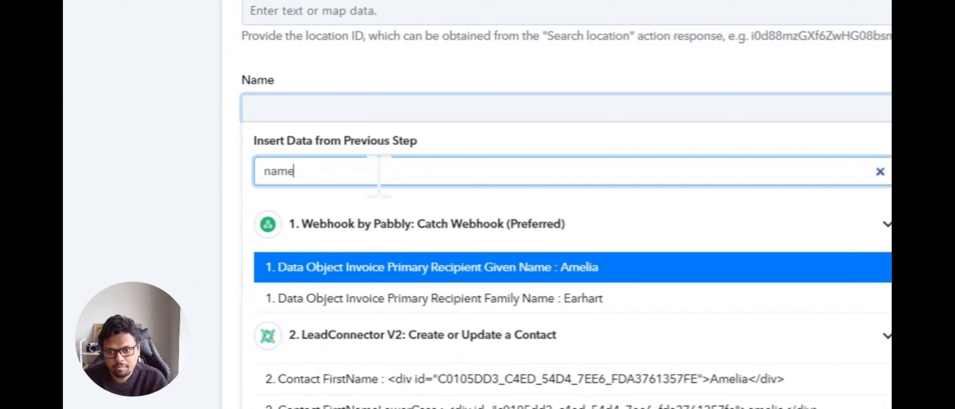
pyautogui.click(451, 278)
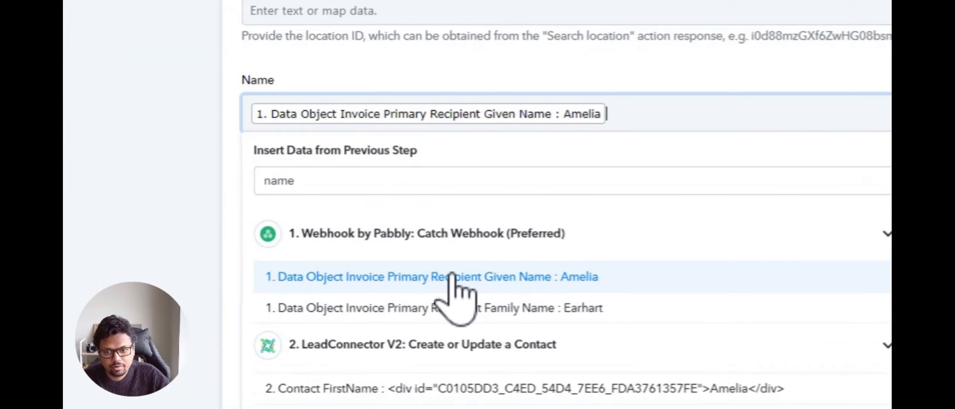
pyautogui.click(525, 308)
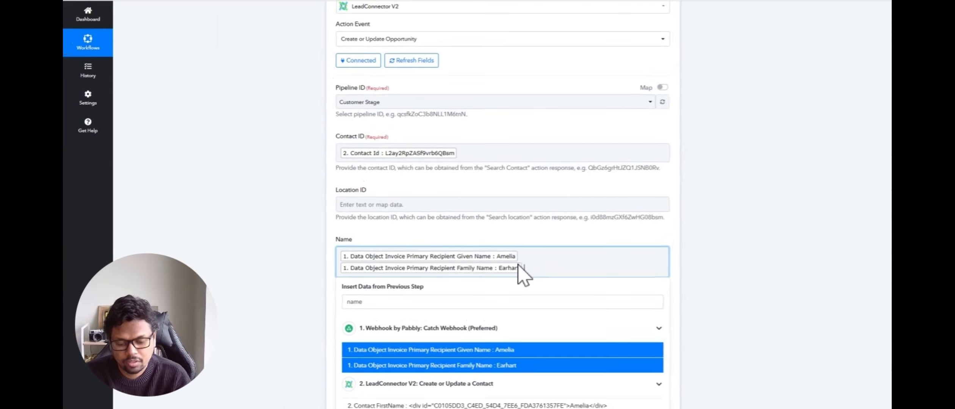
pyautogui.write('Depos')
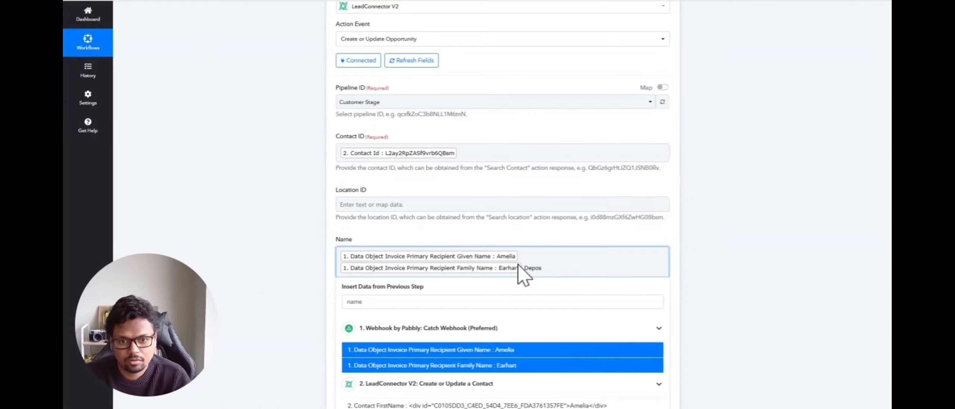
pyautogui.write('it Paid')
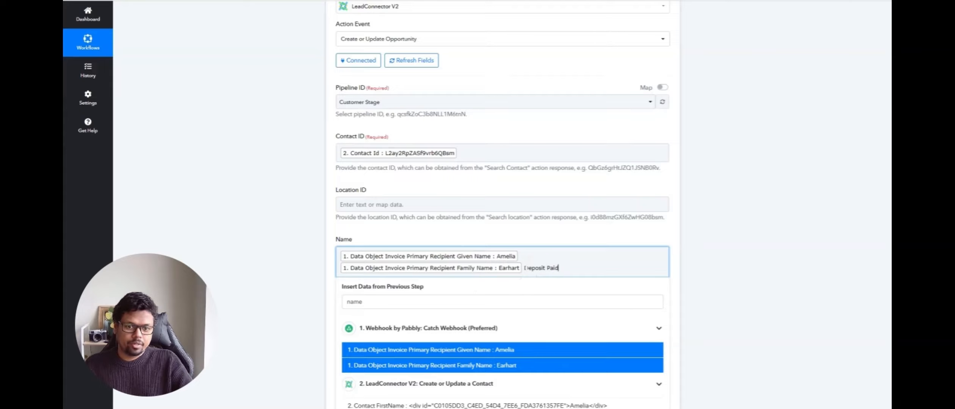
pyautogui.click(534, 237)
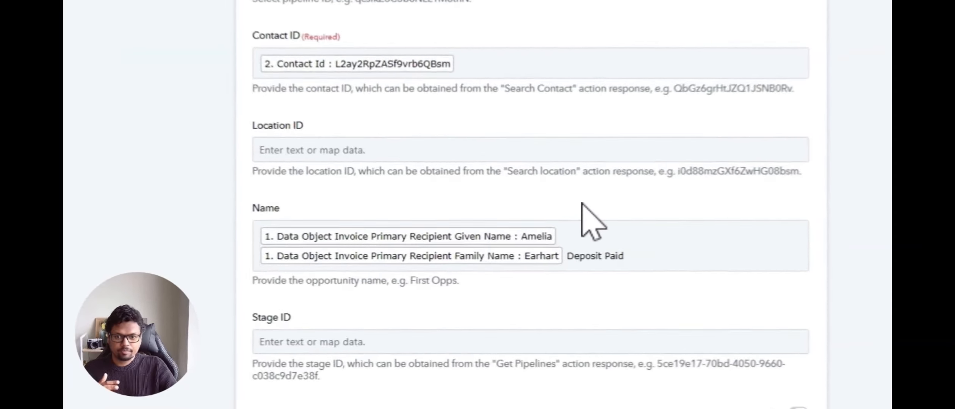
# Add a fourth workflow step using LeadConnector V2 with the action event Get Pipelines.
pyautogui.scroll(1, 557, 318)
pyautogui.click(446, 342)
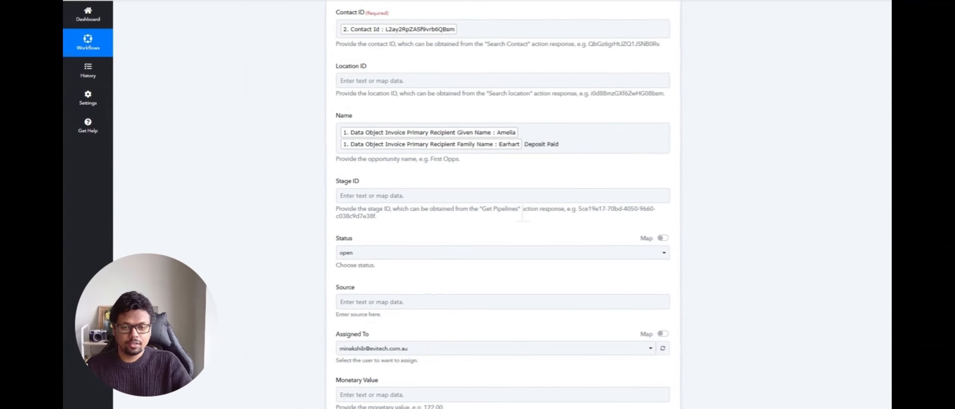
pyautogui.scroll(-7, 535, 216)
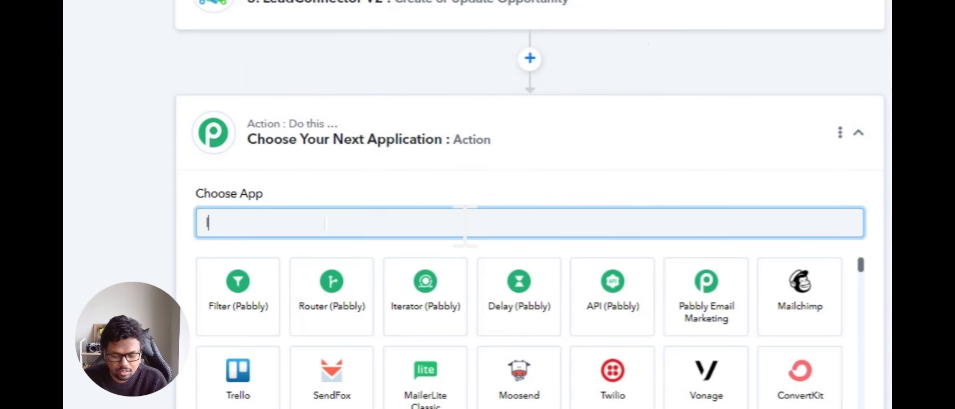
pyautogui.write('lead co')
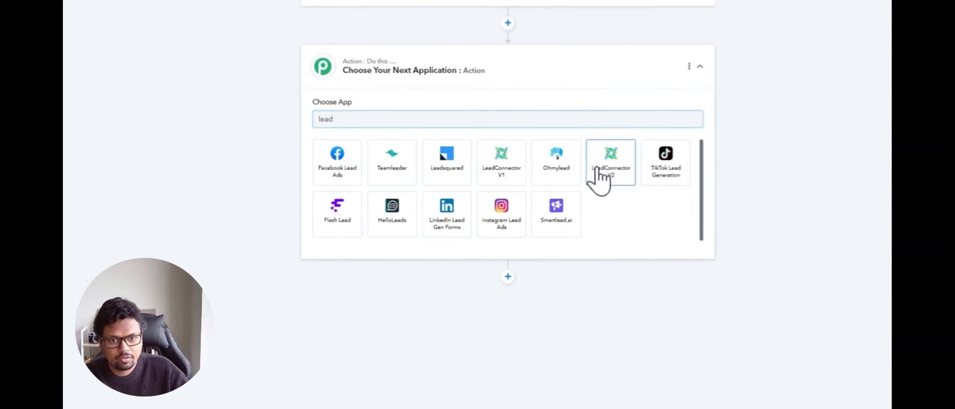
pyautogui.click(597, 166)
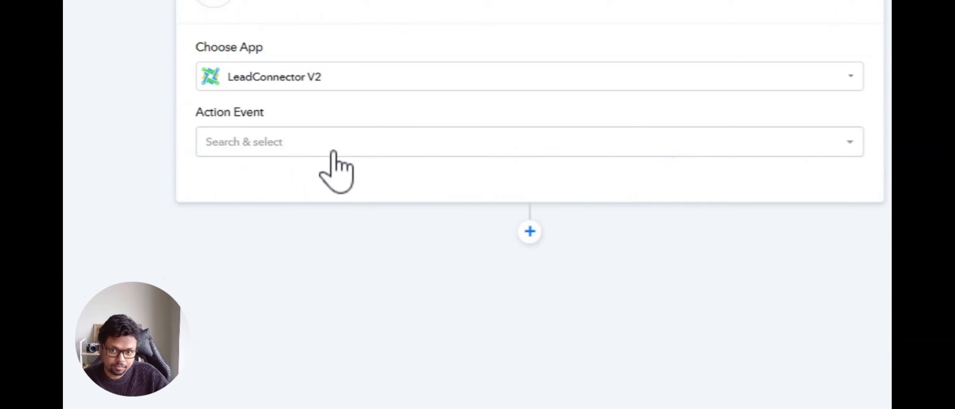
pyautogui.click(334, 150)
pyautogui.write('get')
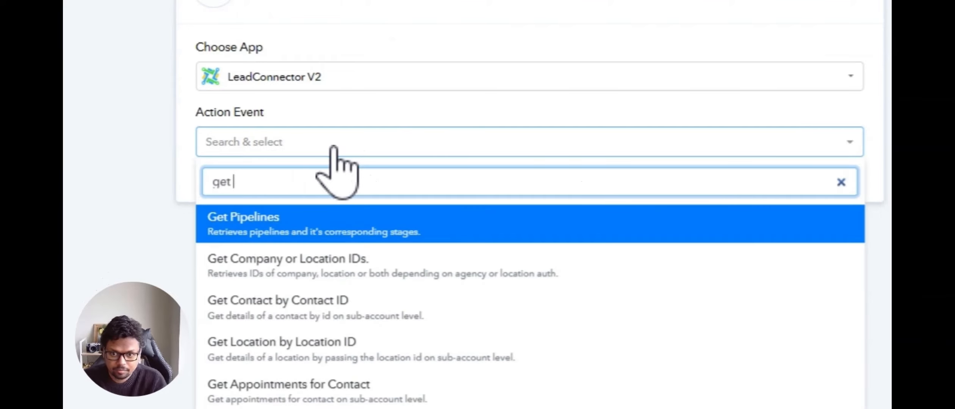
pyautogui.click(276, 220)
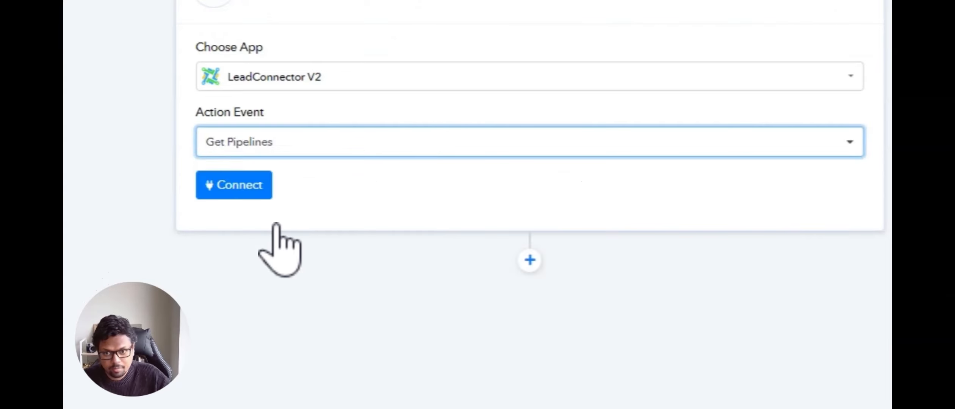
# Connect the Get Pipelines step using the existing LeadConnector V2 connection and send its test request.
pyautogui.click(242, 185)
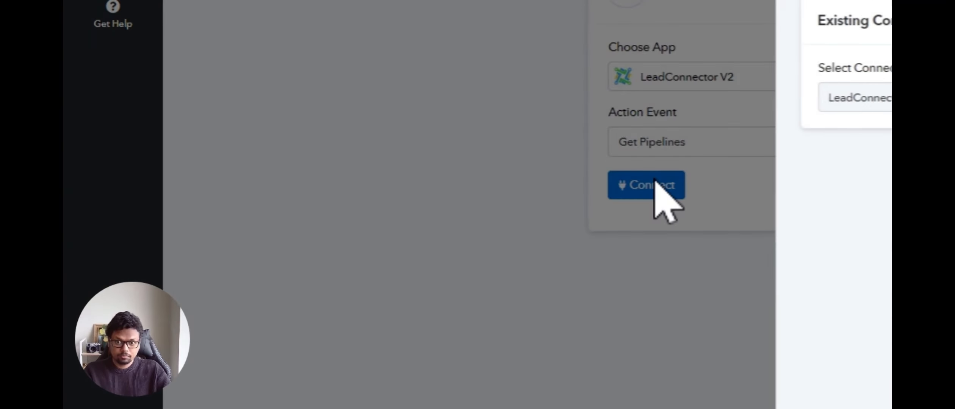
pyautogui.click(628, 390)
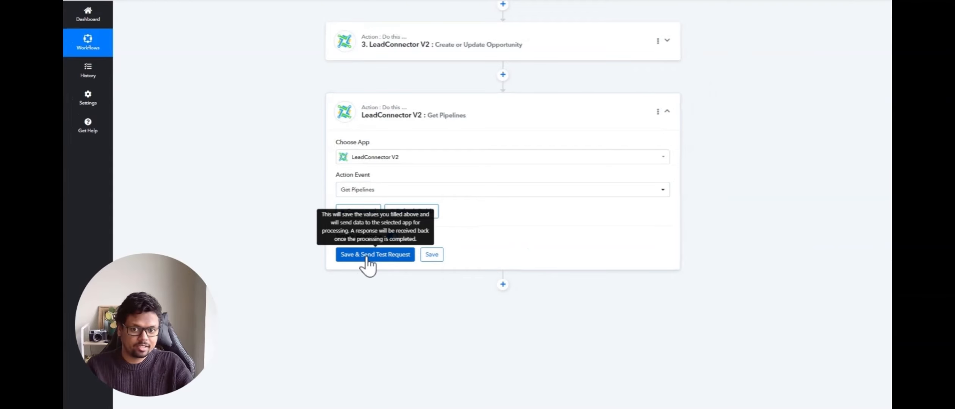
pyautogui.click(366, 257)
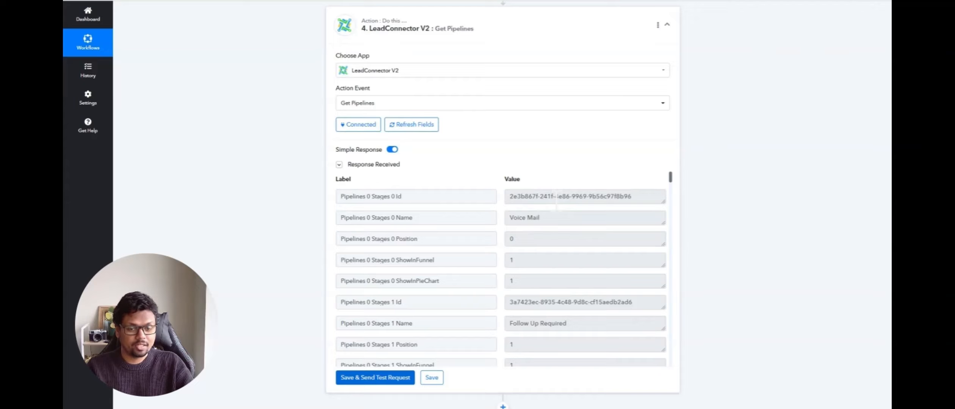
# Copy the stage ID of the Follow Up Required stage from the Get Pipelines response.
pyautogui.scroll(-1, 557, 222)
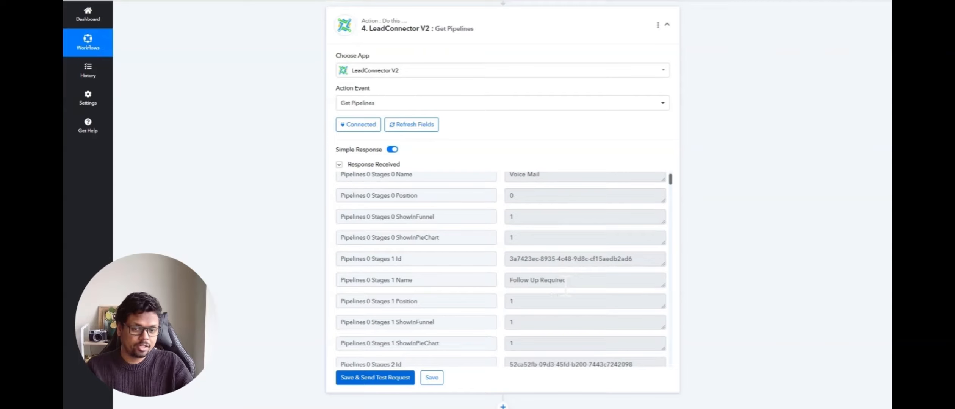
pyautogui.tripleClick(512, 259)
pyautogui.hotkey('ctrl', 'c')
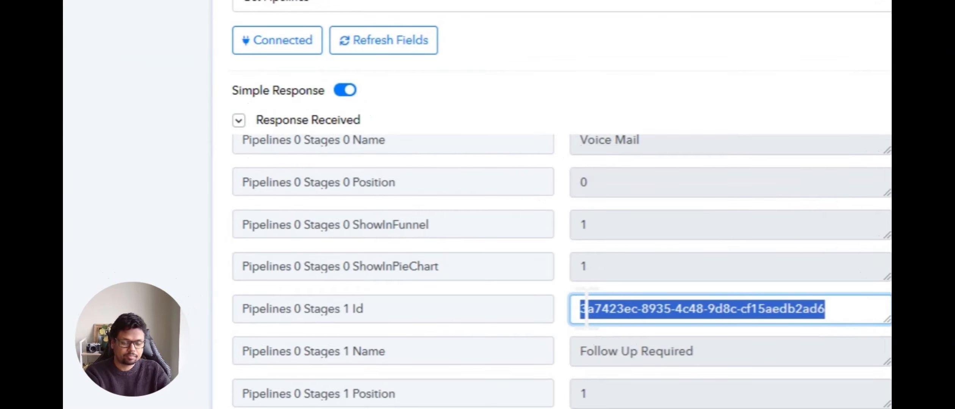
# Paste the copied Follow Up Required stage ID into the Stage ID of the Create or Update Opportunity step.
pyautogui.scroll(15, 591, 307)
pyautogui.scroll(-5, 621, 128)
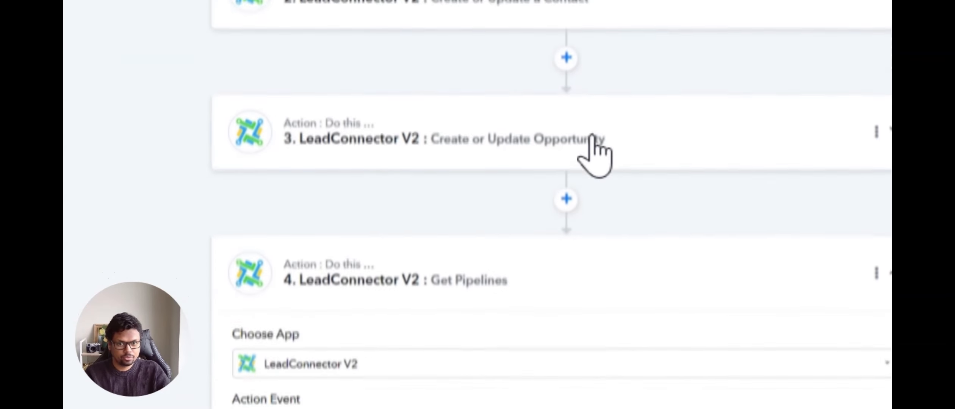
pyautogui.click(592, 136)
pyautogui.scroll(-10, 606, 114)
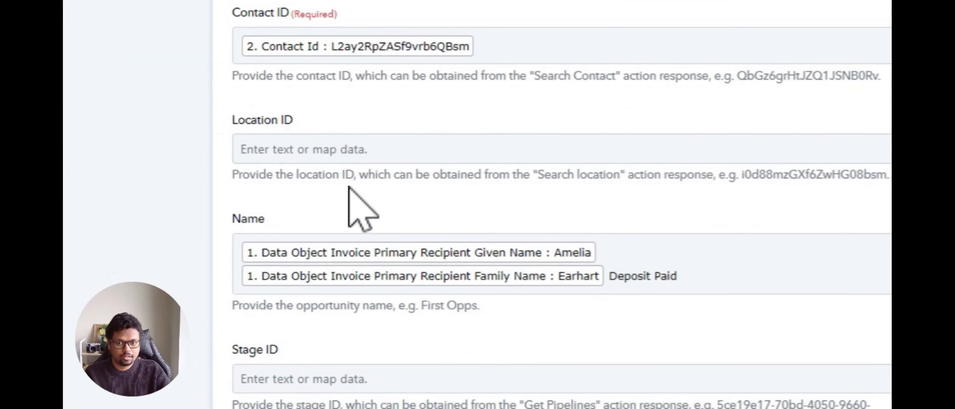
pyautogui.scroll(-6, 351, 190)
pyautogui.click(306, 120)
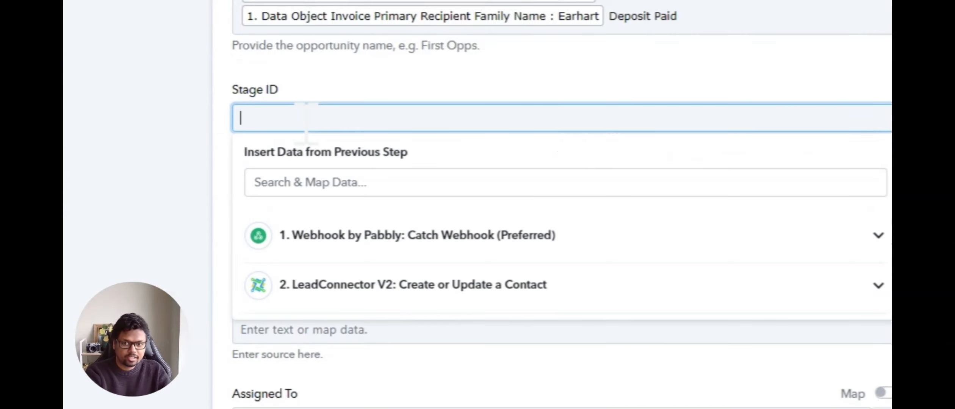
pyautogui.hotkey('ctrl', 'v')
pyautogui.click(323, 106)
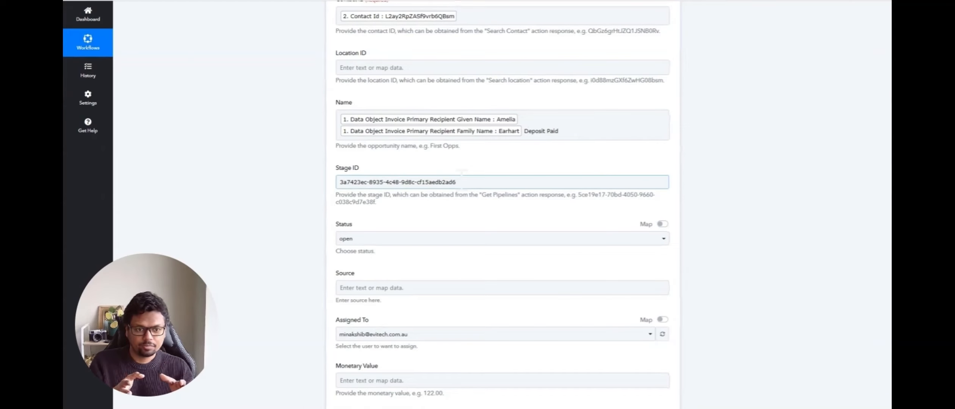
# Delete the Get Pipelines step from the workflow.
pyautogui.scroll(-4, 462, 173)
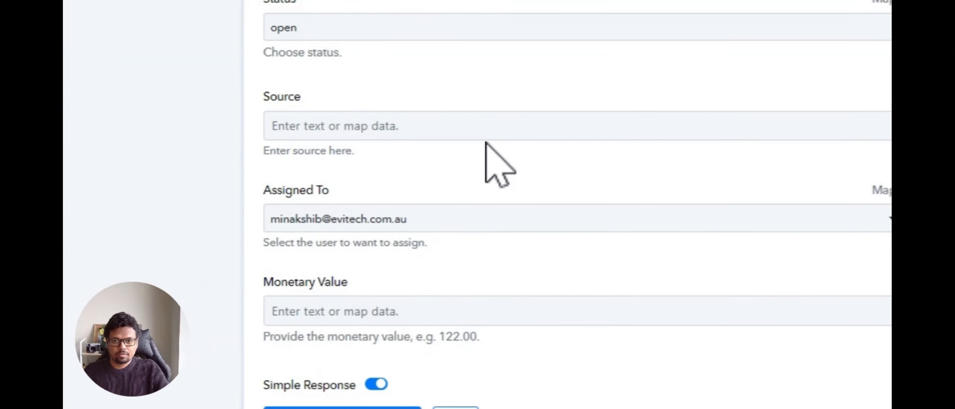
pyautogui.scroll(-6, 462, 104)
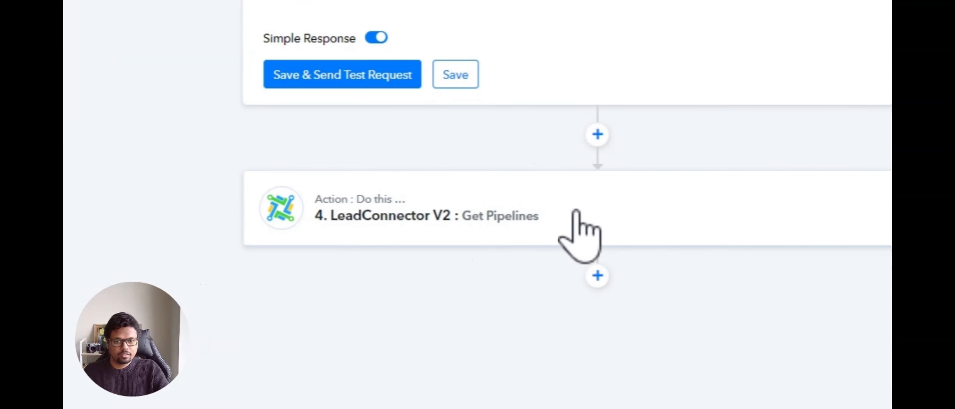
pyautogui.click(692, 207)
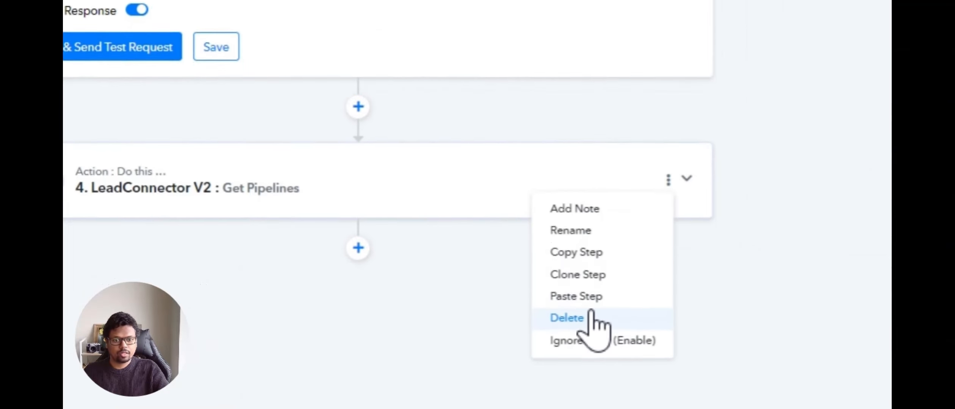
pyautogui.click(592, 312)
pyautogui.click(303, 186)
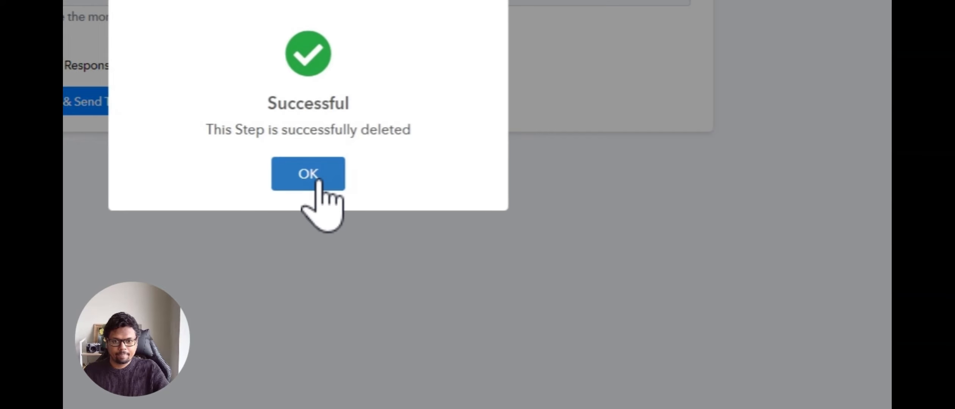
pyautogui.click(311, 174)
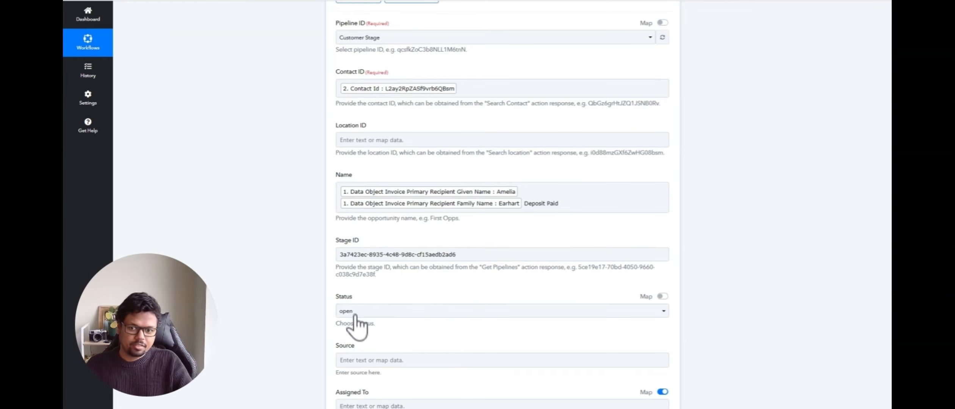
# Map the opportunity's Monetary Value to the webhook's invoice payment request Computed Amount Money Currency.
pyautogui.scroll(-1, 383, 319)
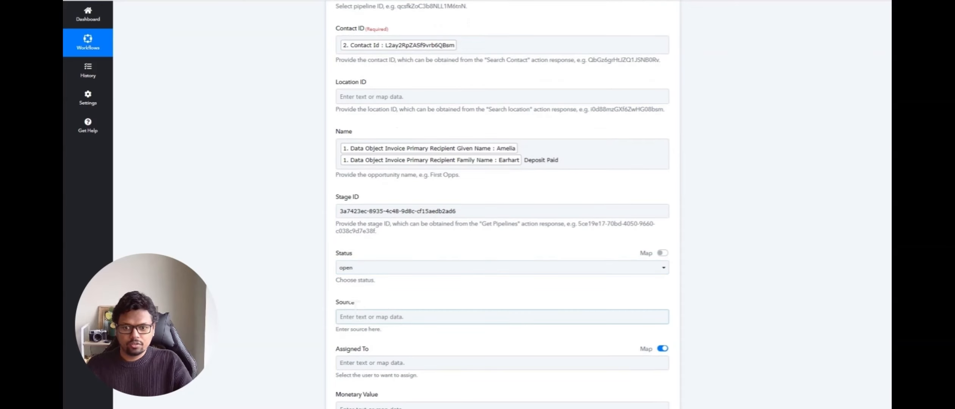
pyautogui.click(364, 317)
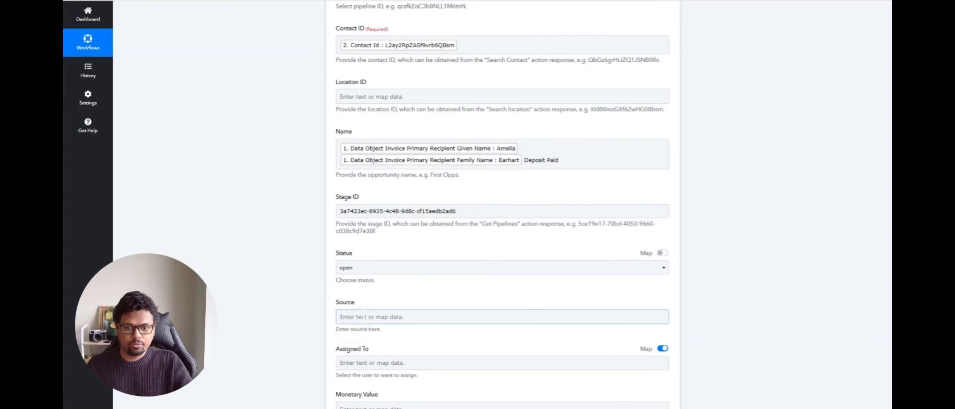
pyautogui.scroll(-2, 381, 313)
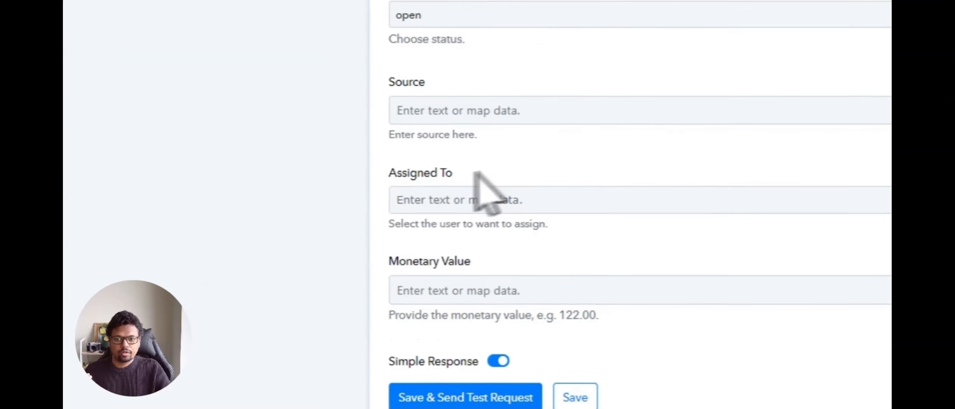
pyautogui.click(357, 275)
pyautogui.click(426, 288)
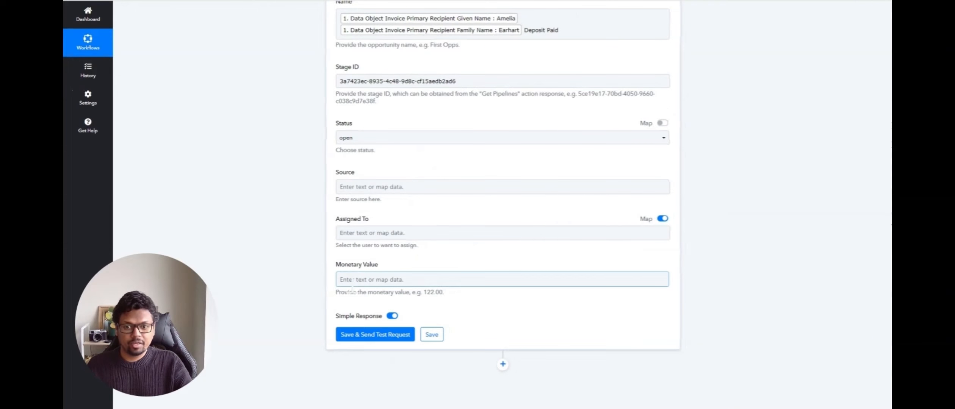
pyautogui.click(351, 282)
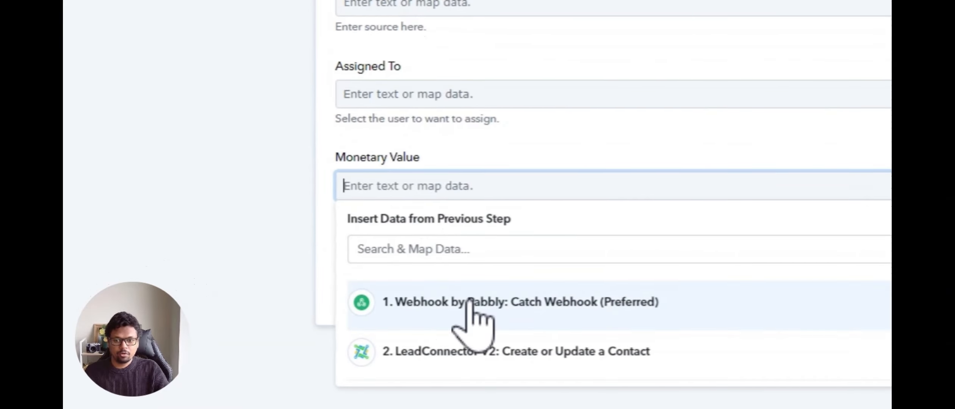
pyautogui.click(411, 139)
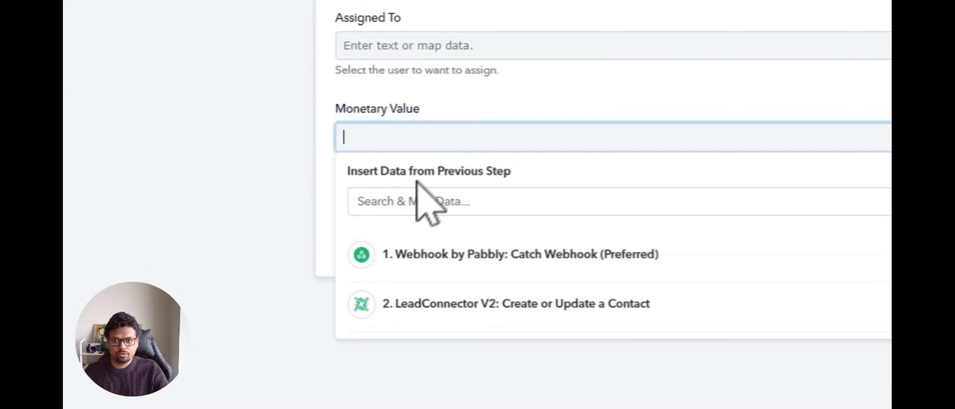
pyautogui.click(413, 201)
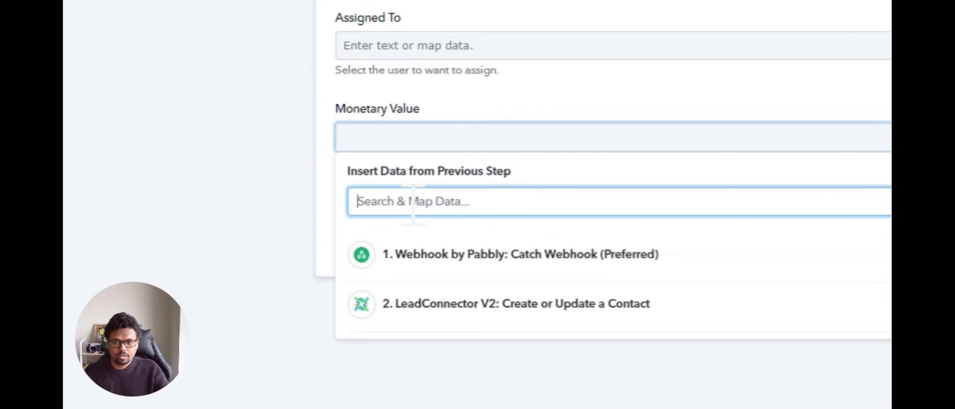
pyautogui.write('amount')
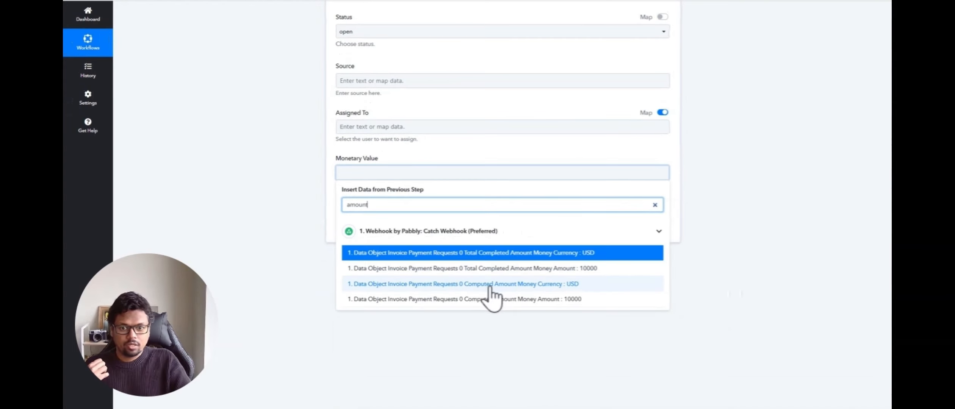
pyautogui.scroll(-1, 489, 290)
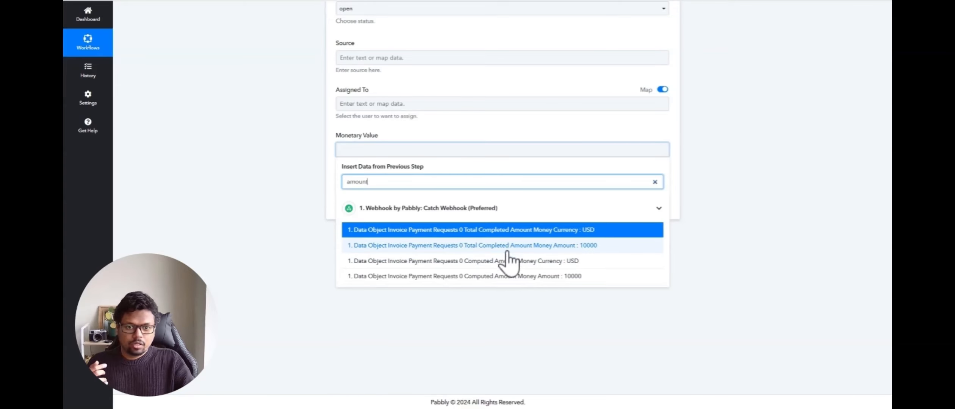
pyautogui.click(504, 262)
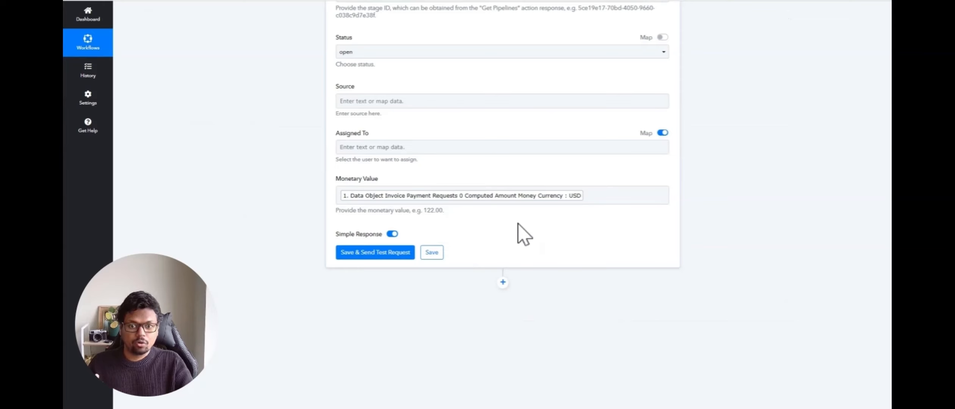
pyautogui.click(430, 254)
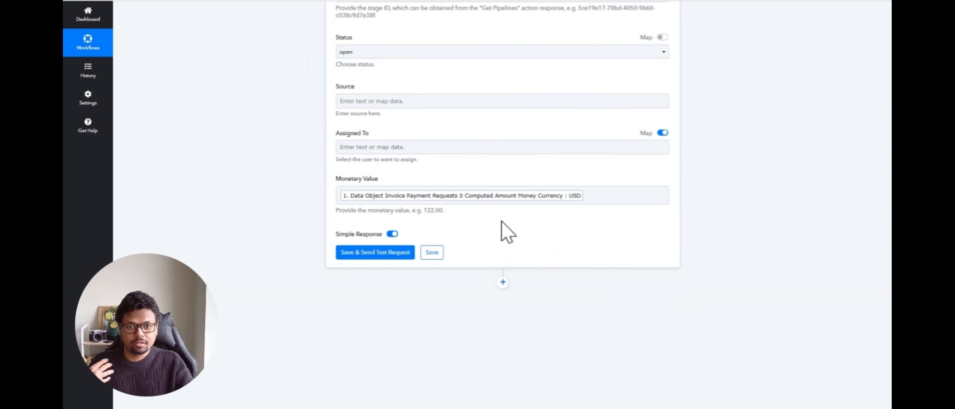
# Append the invoice's Total Completed Amount Money Amount, a slash and the Computed Amount Money Amount to the opportunity Name.
pyautogui.scroll(2, 508, 232)
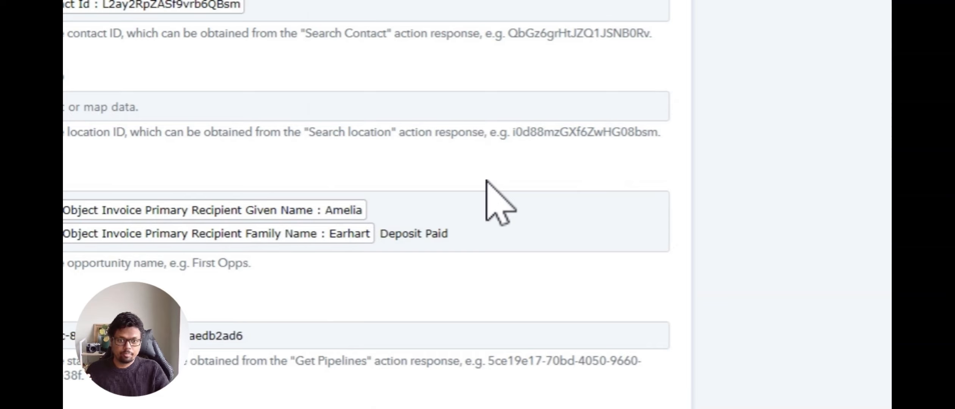
pyautogui.click(494, 202)
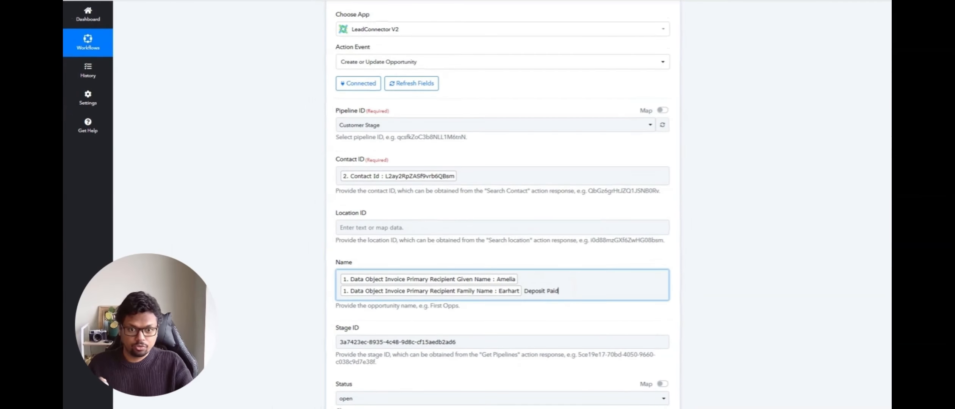
pyautogui.click(574, 291)
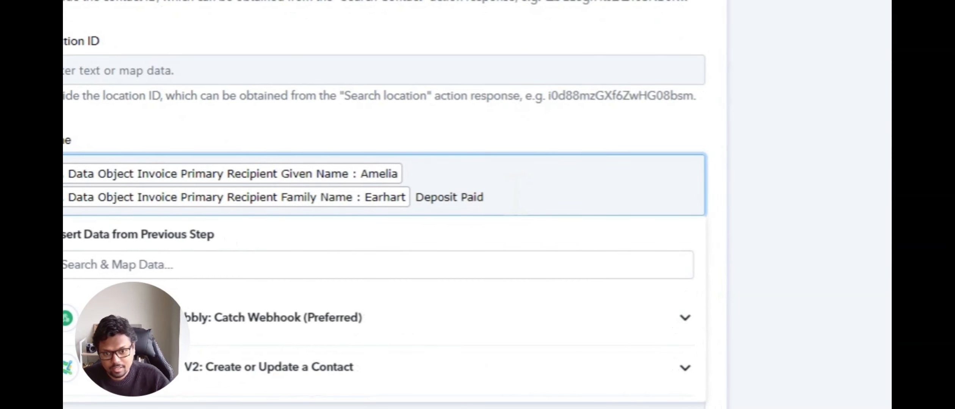
pyautogui.click(394, 266)
pyautogui.write('amoun')
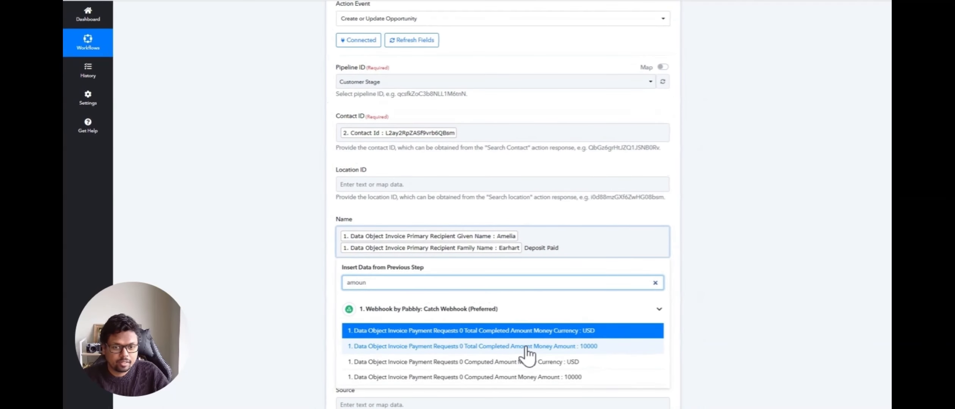
pyautogui.click(489, 332)
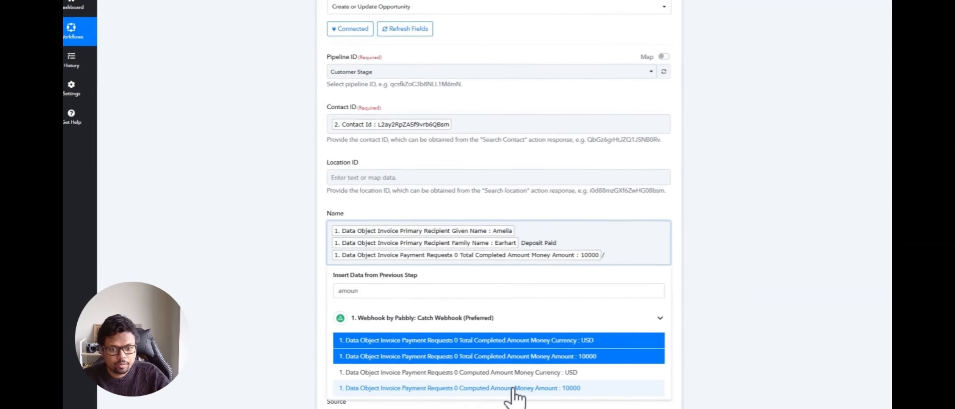
pyautogui.click(513, 388)
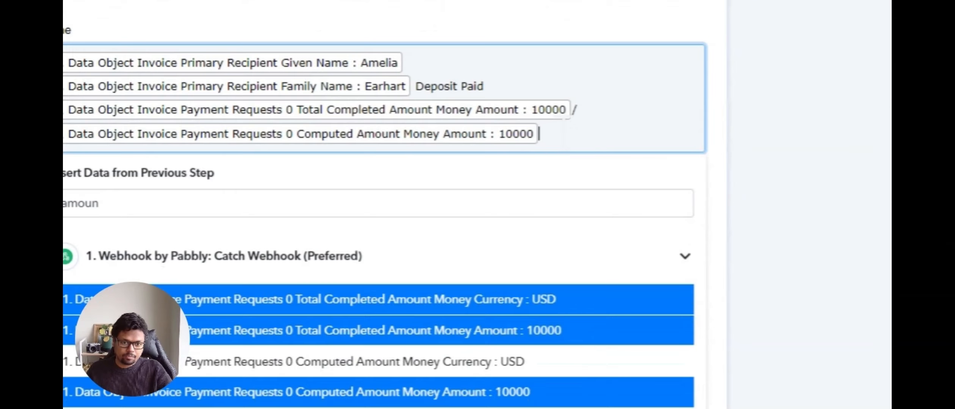
pyautogui.click(564, 134)
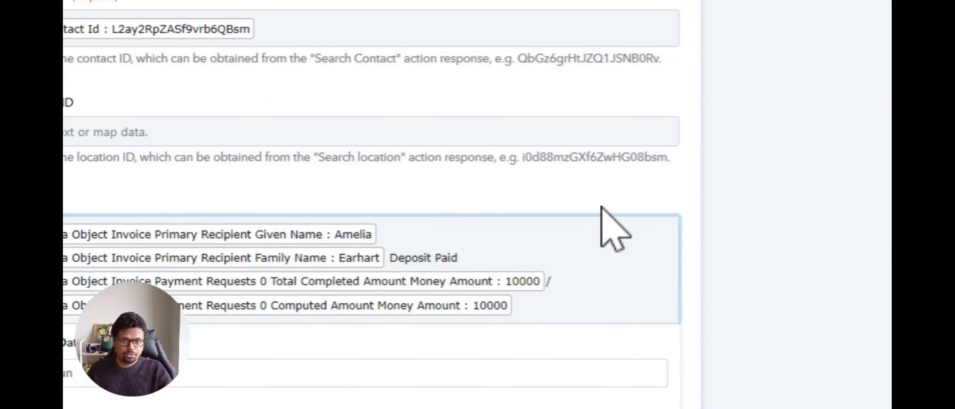
# Insert a Number Formatter (Pabbly) action step between the contact step and the opportunity step.
pyautogui.scroll(10, 603, 213)
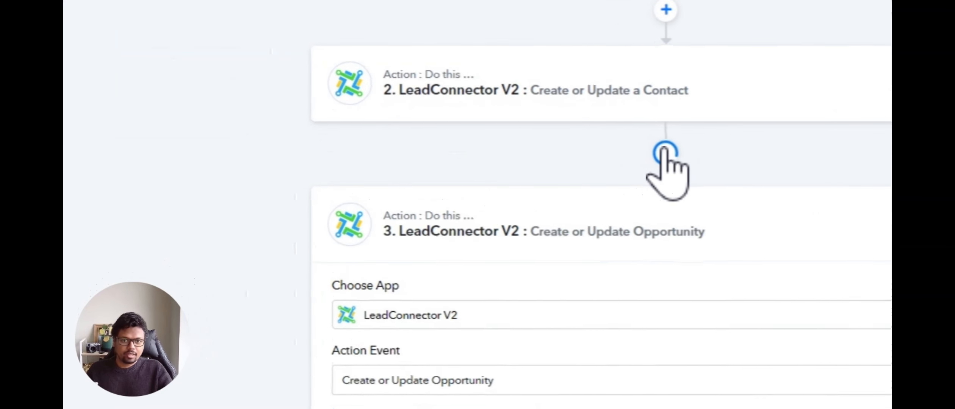
pyautogui.click(502, 165)
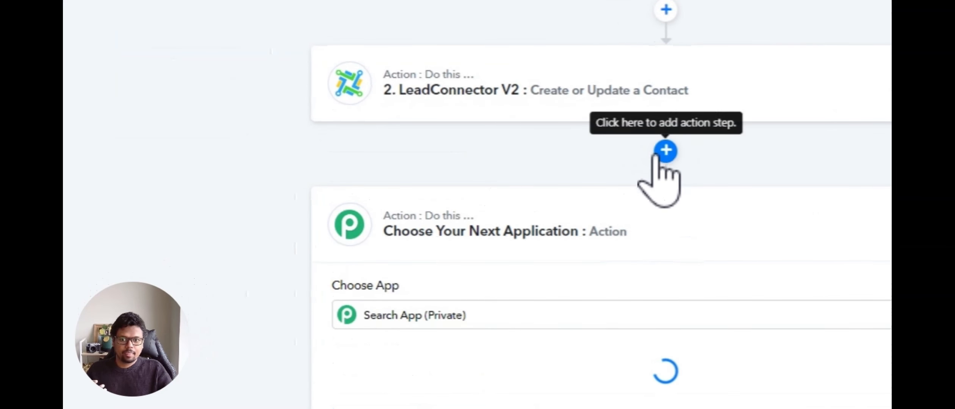
pyautogui.scroll(-6, 495, 323)
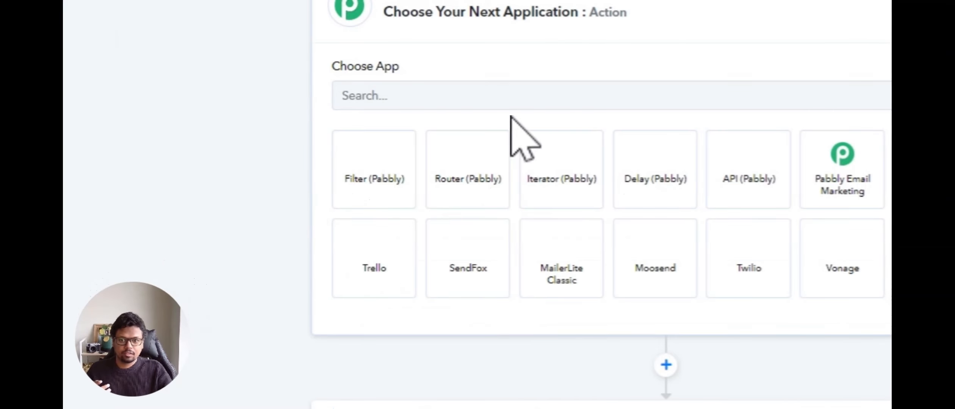
pyautogui.click(509, 102)
pyautogui.write('numbe')
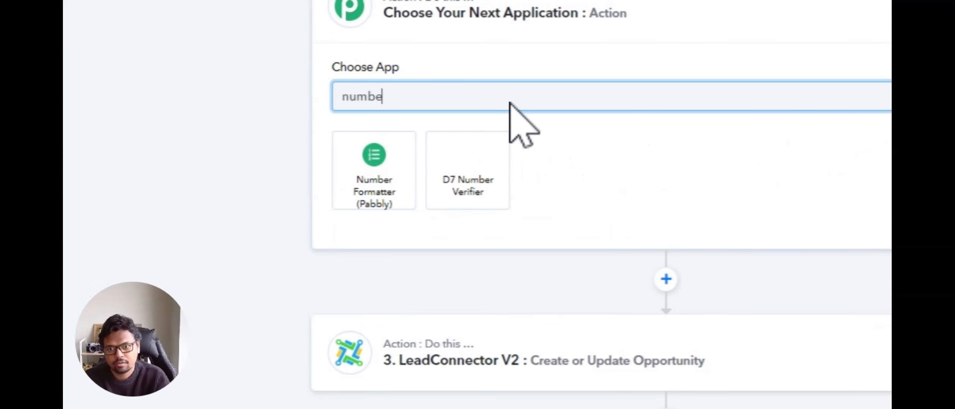
pyautogui.click(364, 173)
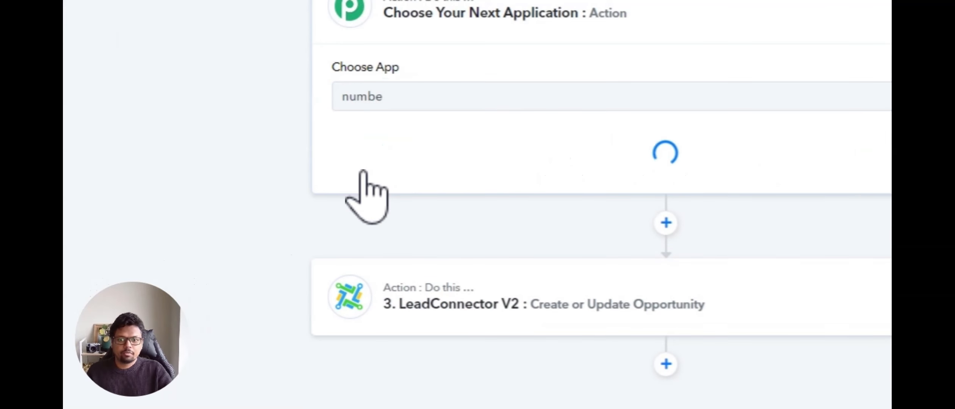
# Set the Number Formatter step's action event to Perform Math Operation and connect it.
pyautogui.click(429, 172)
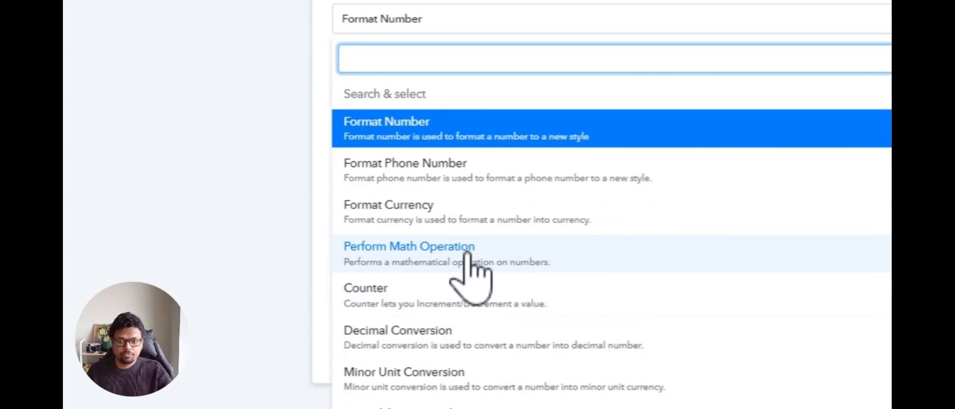
pyautogui.click(466, 254)
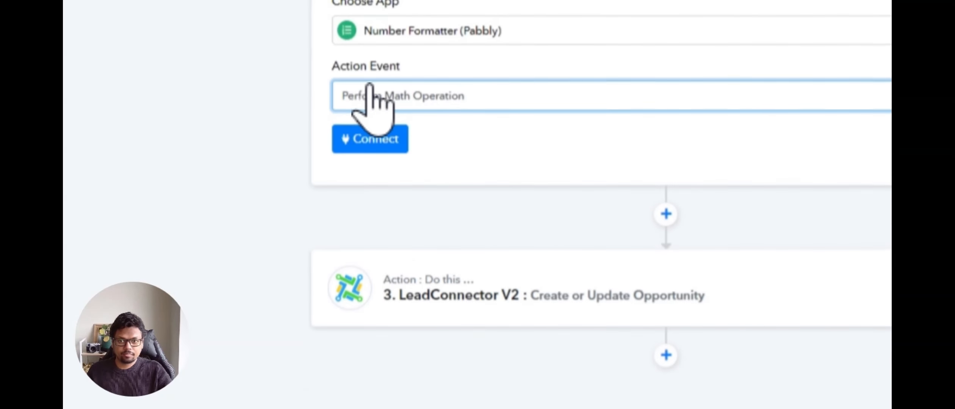
pyautogui.click(370, 157)
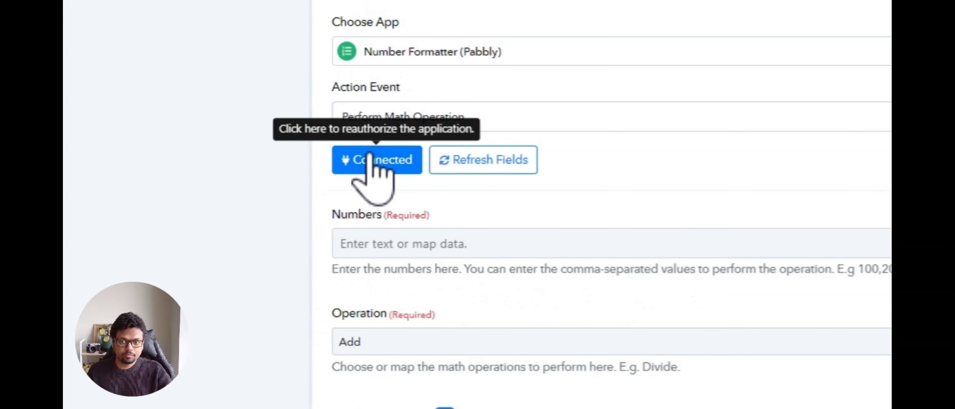
# Map the Number Formatter's Numbers to the webhook's invoice payment request Computed Amount Money Amount.
pyautogui.click(409, 248)
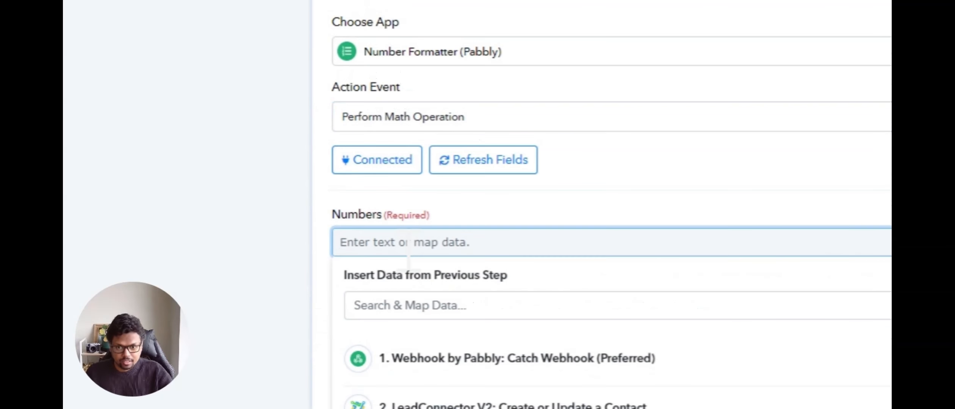
pyautogui.scroll(-1, 518, 331)
pyautogui.click(524, 270)
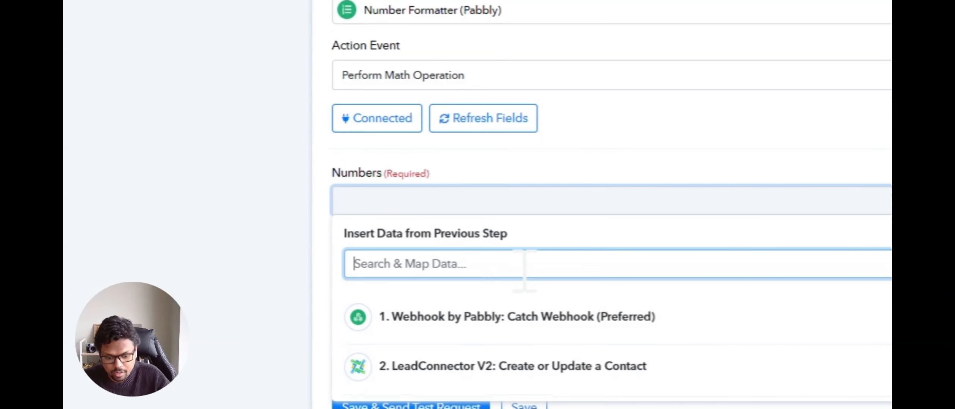
pyautogui.write('amou')
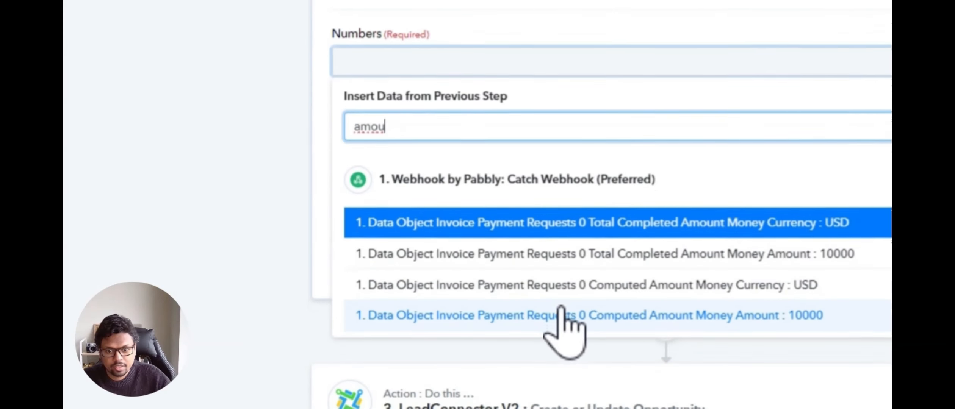
pyautogui.click(561, 317)
pyautogui.click(522, 298)
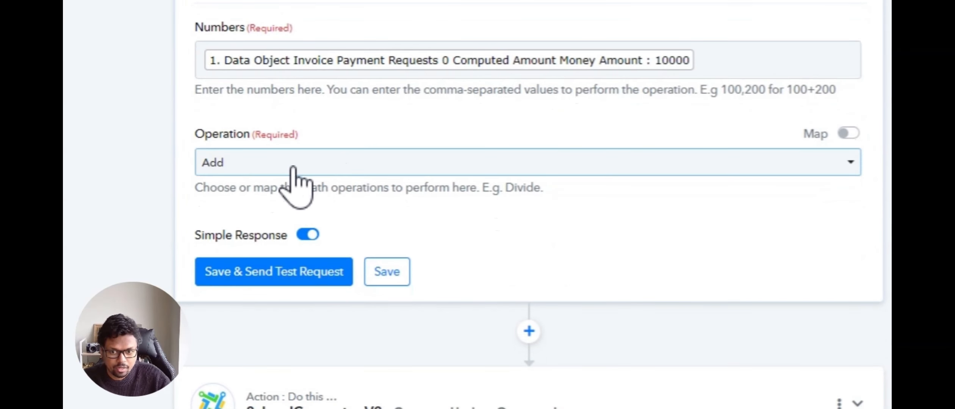
# Set the math operation to divide the mapped amount by 100, then save the step and send a test request.
pyautogui.click(361, 406)
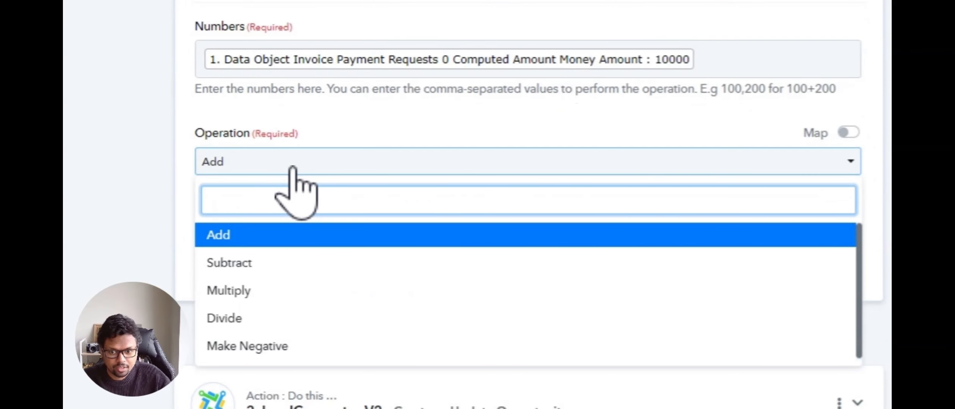
pyautogui.click(227, 318)
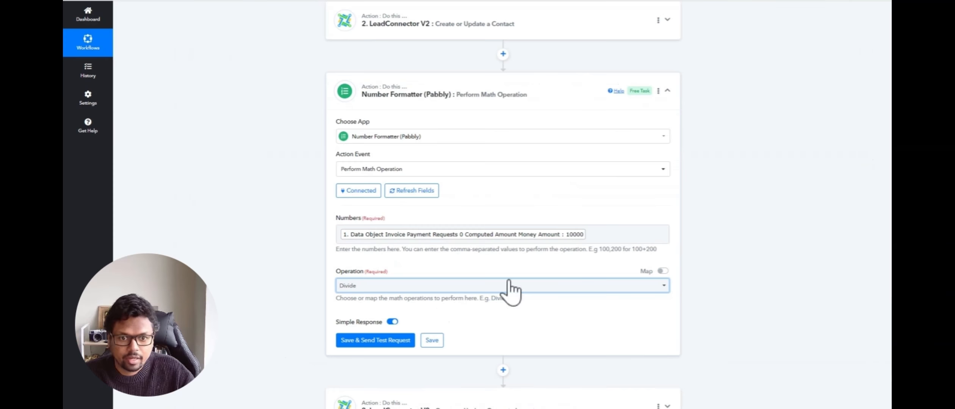
pyautogui.click(602, 235)
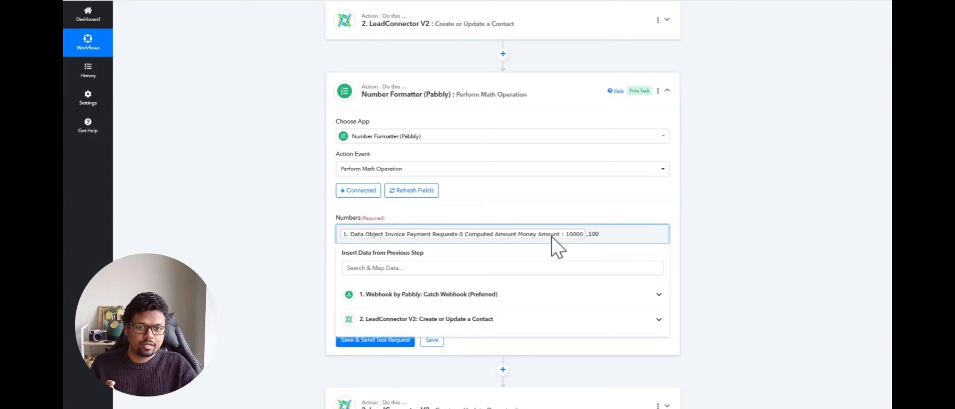
pyautogui.click(605, 211)
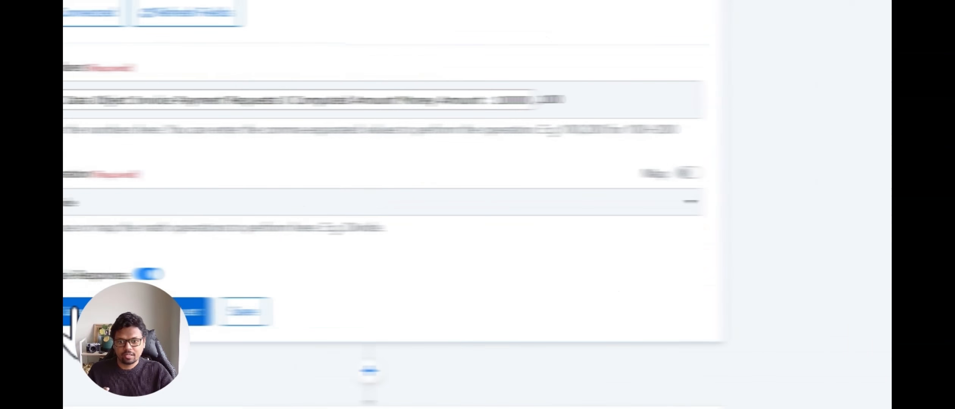
pyautogui.click(72, 311)
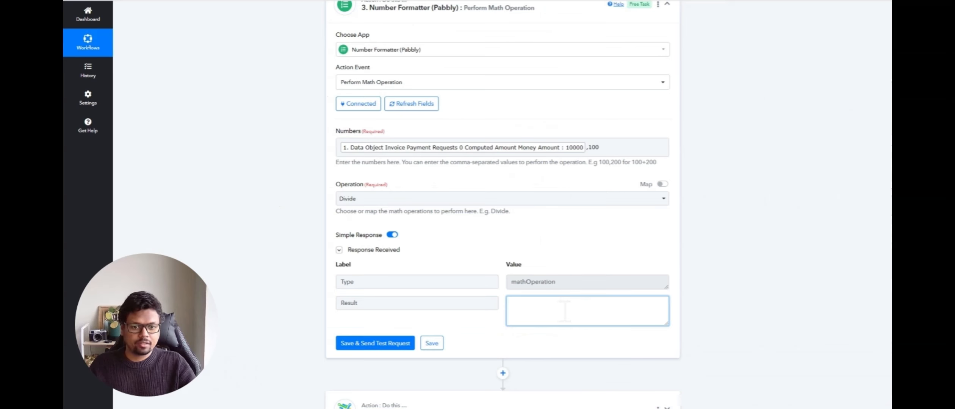
pyautogui.click(432, 344)
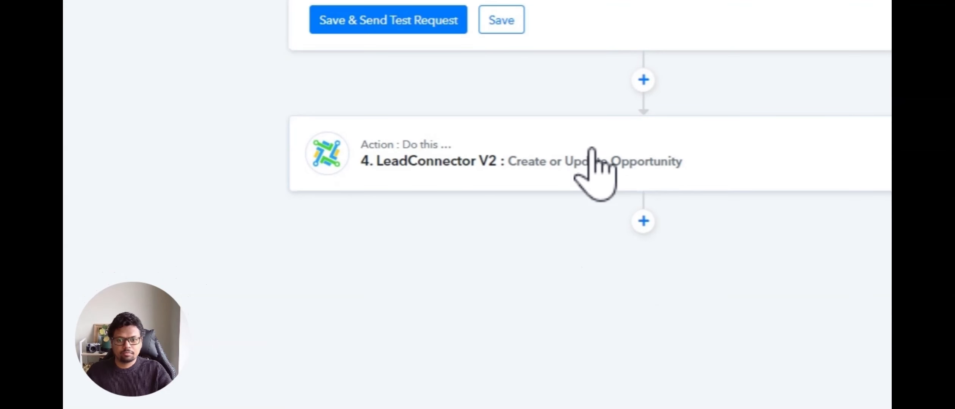
# Reopen the Number Formatter step and remove the stray opening div tag before the mapped amount in Numbers.
pyautogui.click(593, 150)
pyautogui.scroll(8, 595, 160)
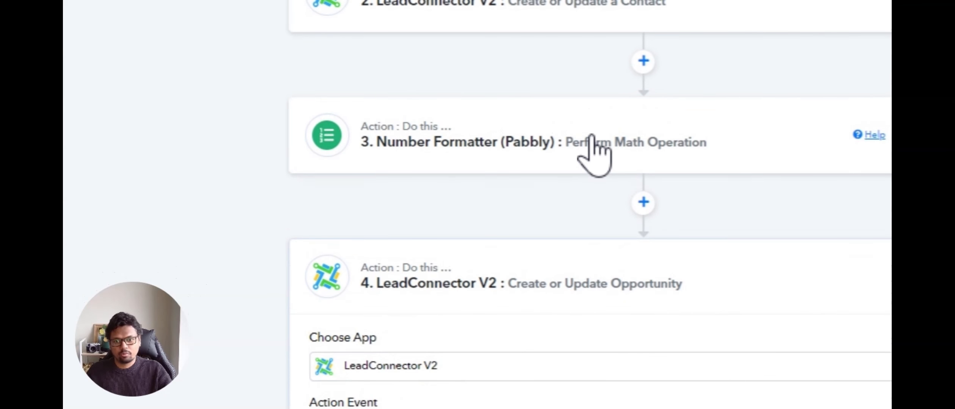
pyautogui.click(592, 143)
pyautogui.scroll(-3, 591, 144)
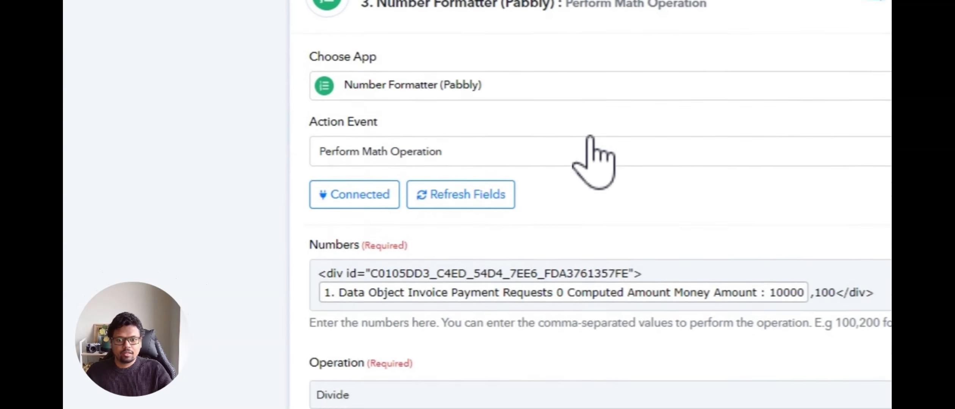
pyautogui.scroll(-3, 593, 159)
pyautogui.click(642, 161)
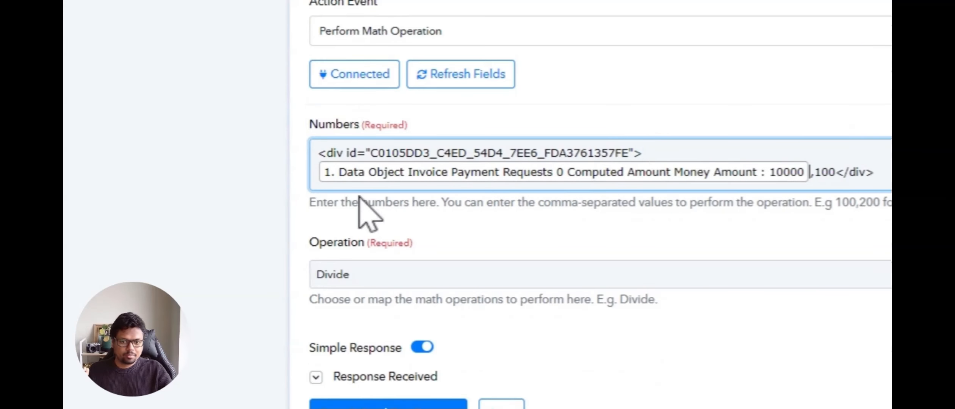
pyautogui.click(316, 153)
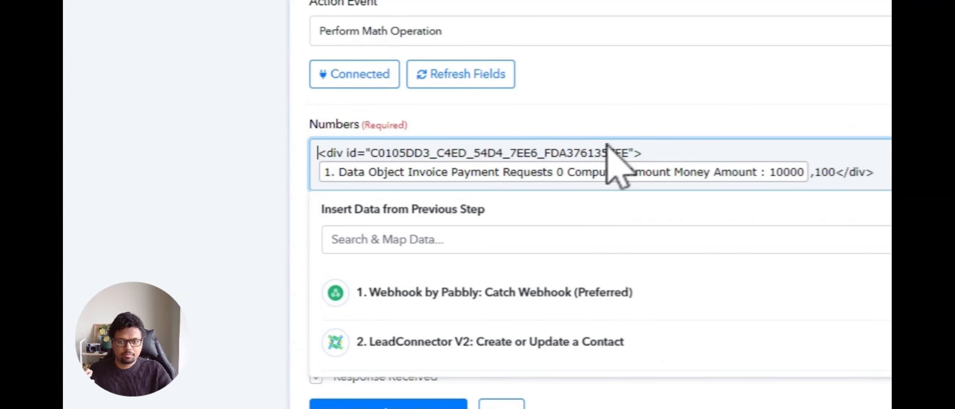
pyautogui.click(644, 153)
pyautogui.press('BackSpace')
pyautogui.press('BackSpace')
pyautogui.press('BackSpace')
pyautogui.press('BackSpace')
pyautogui.press('BackSpace')
pyautogui.press('BackSpace')
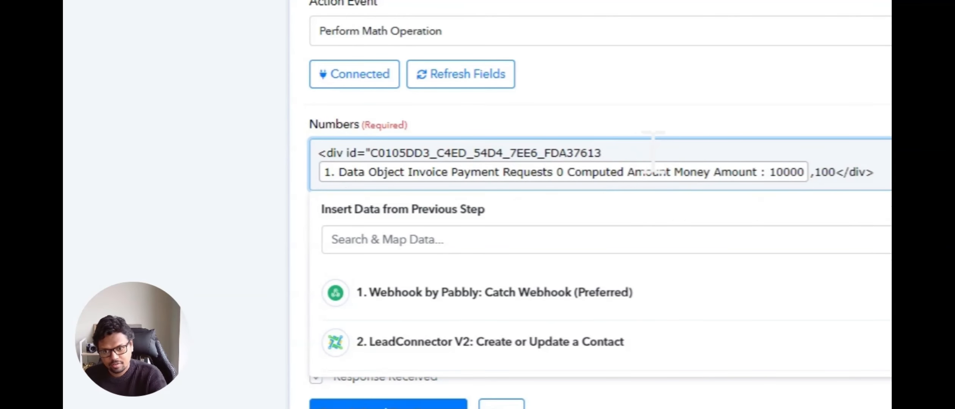
pyautogui.press('BackSpace')
pyautogui.press('BackSpace')
pyautogui.press('BackSpace')
pyautogui.press('BackSpace')
pyautogui.press('BackSpace')
pyautogui.press('BackSpace')
pyautogui.press('BackSpace')
pyautogui.press('BackSpace')
pyautogui.press('BackSpace')
pyautogui.press('BackSpace')
pyautogui.press('BackSpace')
pyautogui.press('BackSpace')
pyautogui.press('BackSpace')
pyautogui.press('BackSpace')
pyautogui.press('BackSpace')
pyautogui.press('BackSpace')
pyautogui.press('BackSpace')
pyautogui.press('BackSpace')
pyautogui.press('BackSpace')
pyautogui.press('BackSpace')
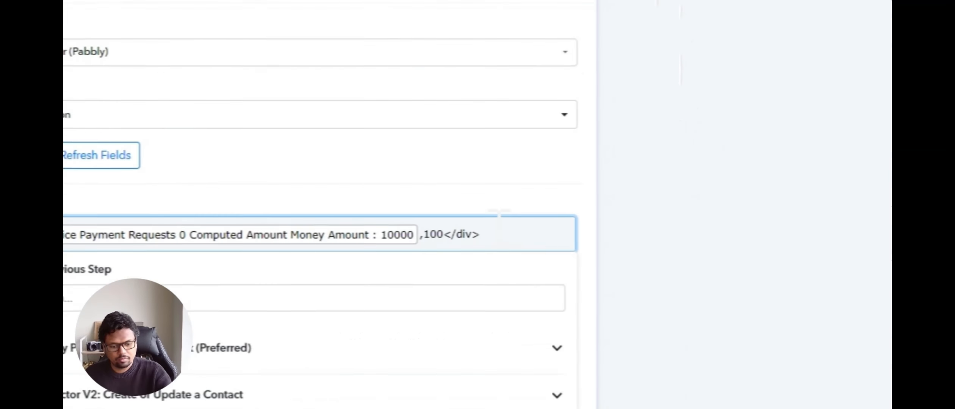
# Remove the closing div tag after ,100 in Numbers and resend the Number Formatter's test request.
pyautogui.press('BackSpace')
pyautogui.press('BackSpace')
pyautogui.press('BackSpace')
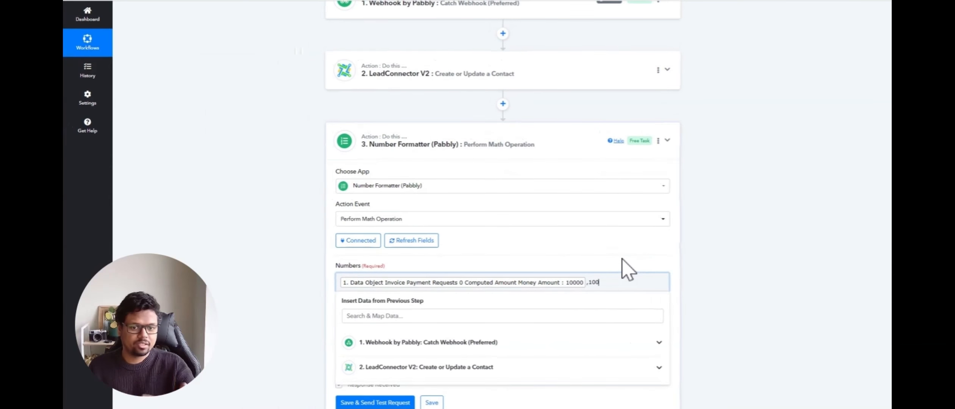
pyautogui.click(612, 254)
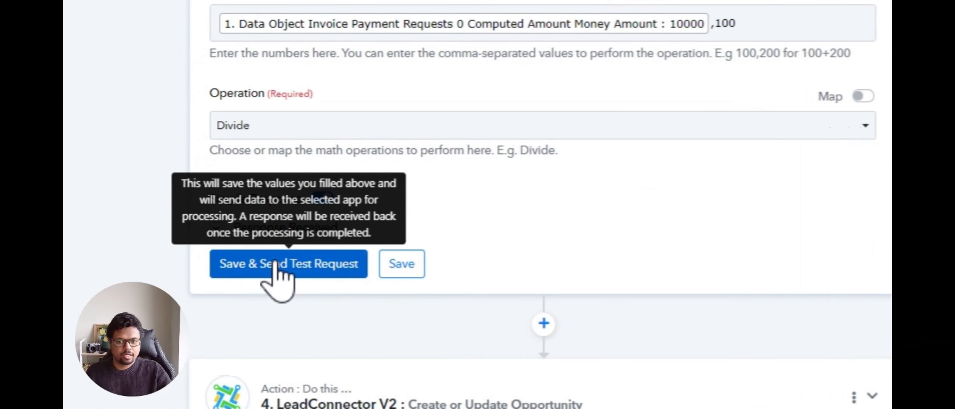
pyautogui.click(274, 262)
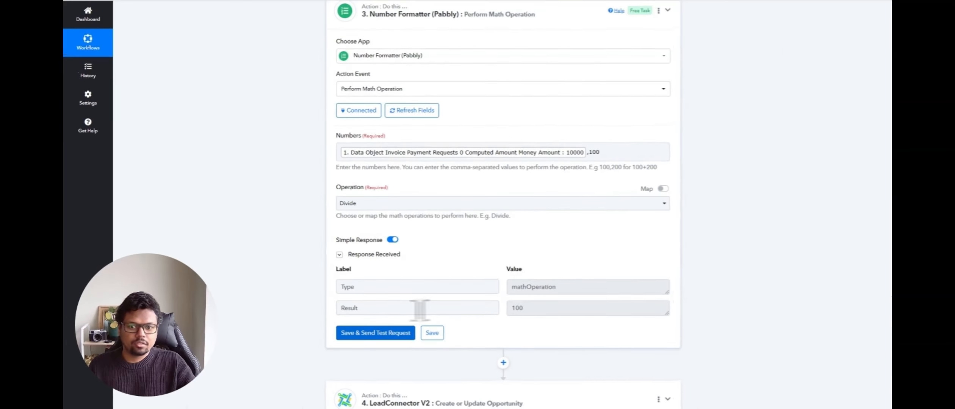
pyautogui.scroll(-3, 536, 187)
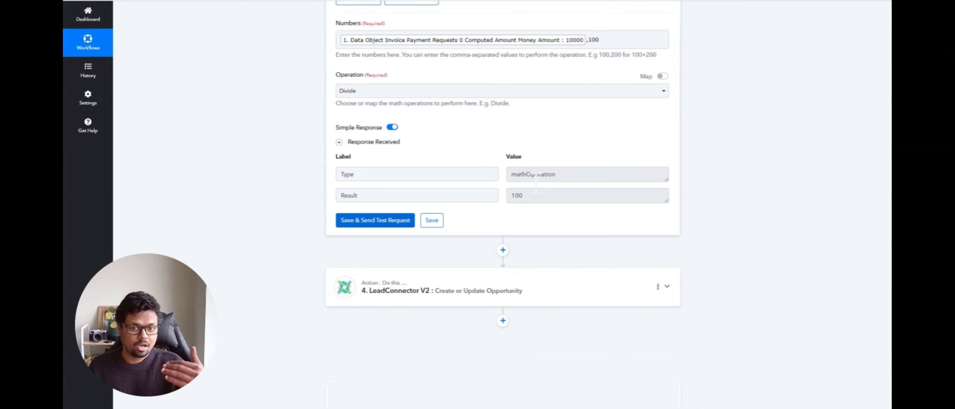
# Open the Create or Update Opportunity step and remove the stray div tags around the Stage ID.
pyautogui.click(514, 291)
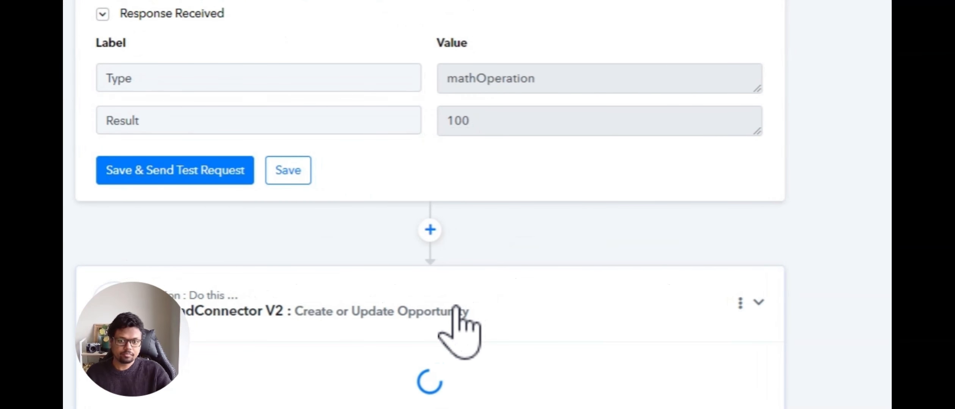
pyautogui.scroll(-5, 456, 306)
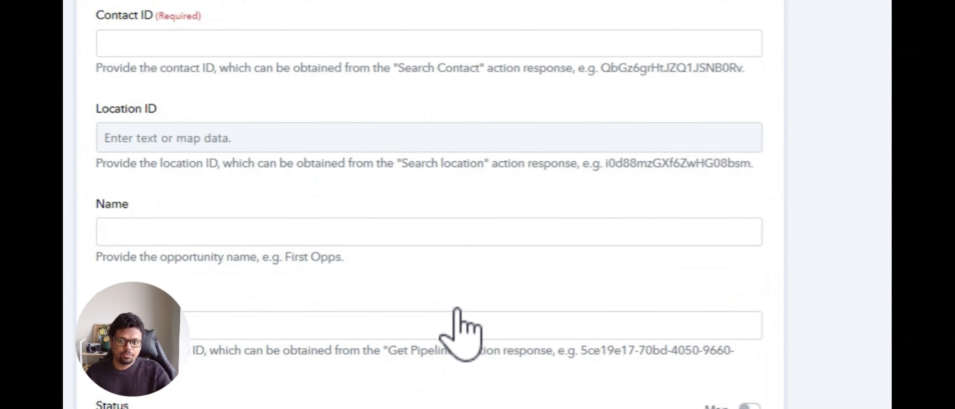
pyautogui.scroll(6, 457, 309)
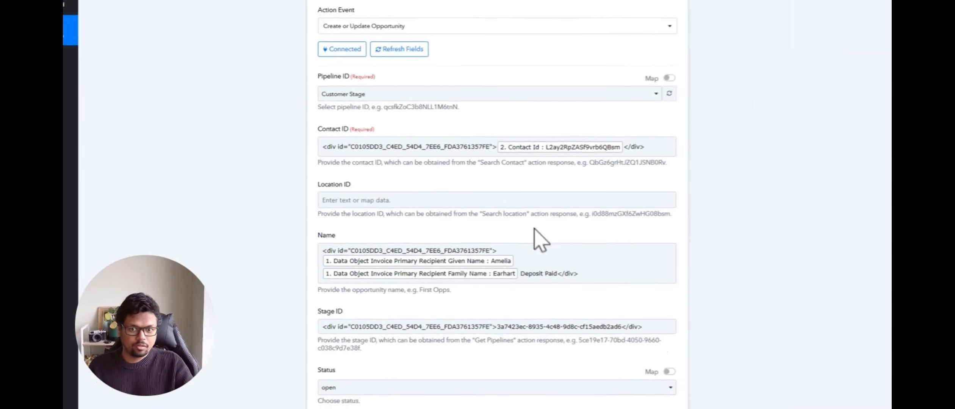
pyautogui.scroll(-7, 538, 233)
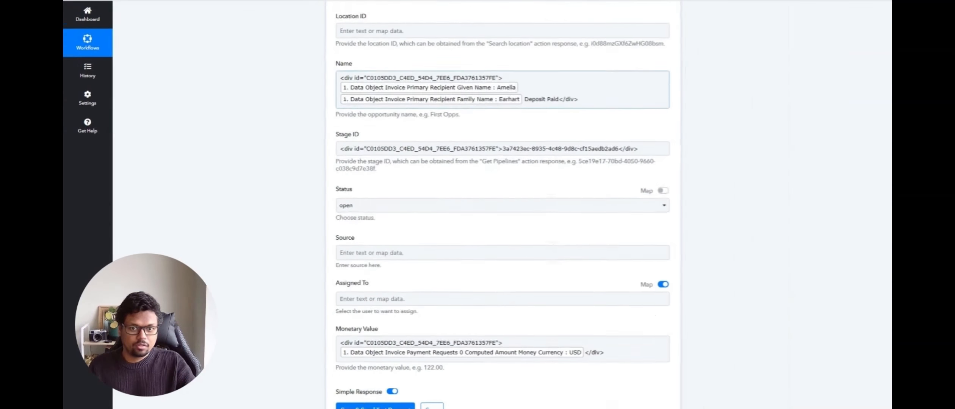
pyautogui.scroll(4, 553, 253)
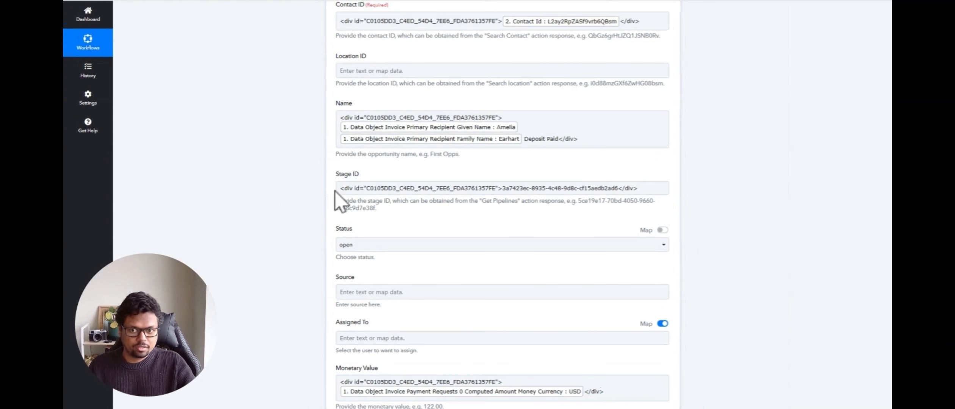
pyautogui.moveTo(342, 189); pyautogui.dragTo(549, 186)
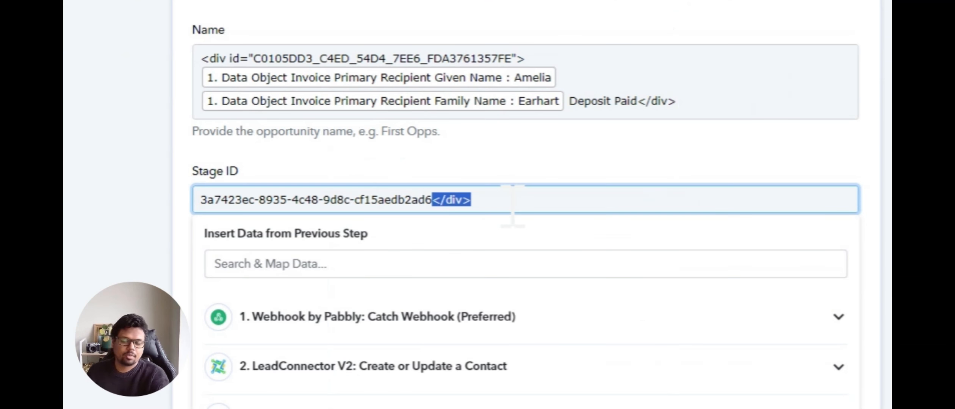
pyautogui.press('BackSpace')
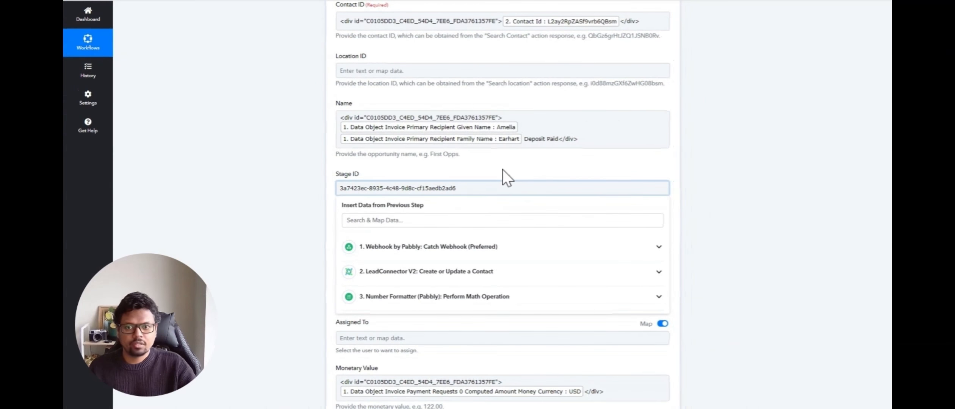
pyautogui.click(503, 169)
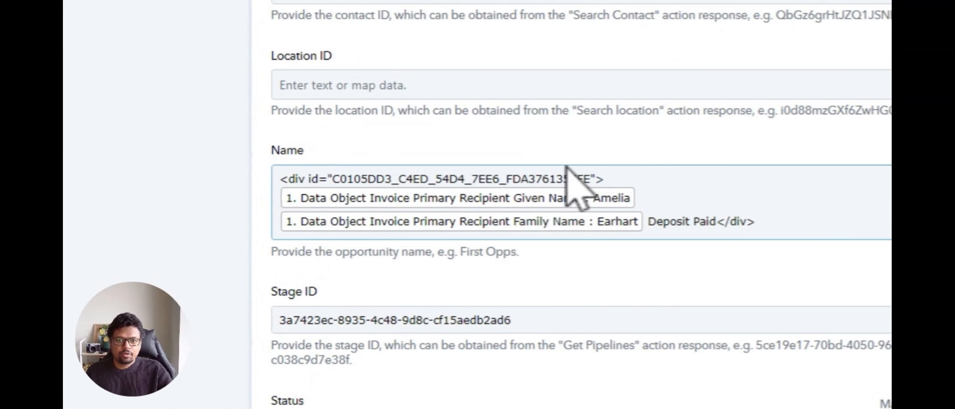
# Remove the stray div tags from the opportunity Name, keeping the mapped given name, family name and Deposit Paid.
pyautogui.moveTo(605, 180); pyautogui.dragTo(270, 129)
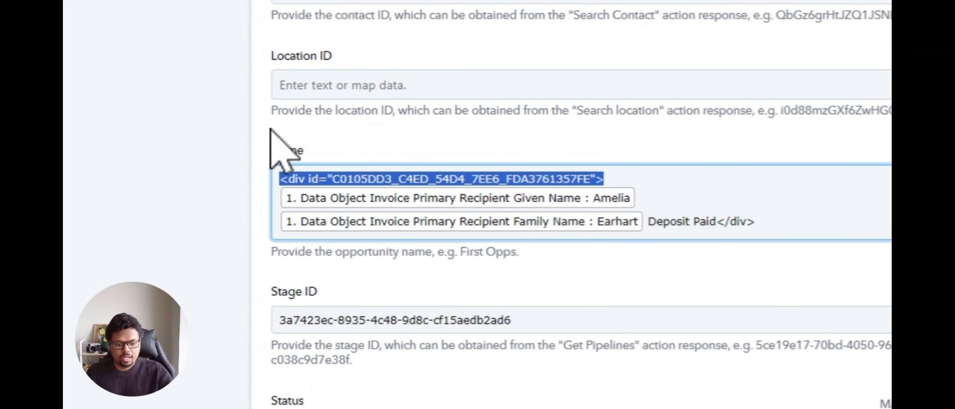
pyautogui.press('BackSpace')
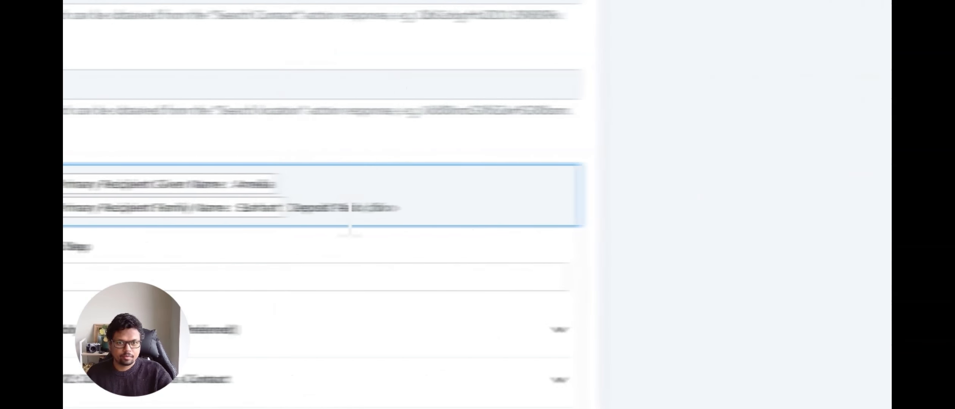
pyautogui.hotkey('shift', 'Left')
pyautogui.hotkey('shift', 'Left')
pyautogui.hotkey('shift', 'Left')
pyautogui.hotkey('shift', 'Left')
pyautogui.hotkey('shift', 'Left')
pyautogui.hotkey('shift', 'Left')
pyautogui.press('BackSpace')
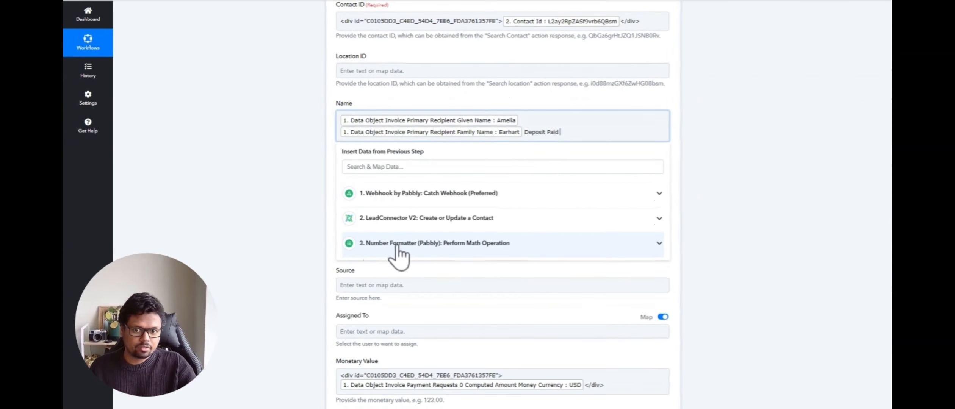
# Append the Number Formatter's Result after Deposit Paid in the opportunity Name.
pyautogui.click(462, 247)
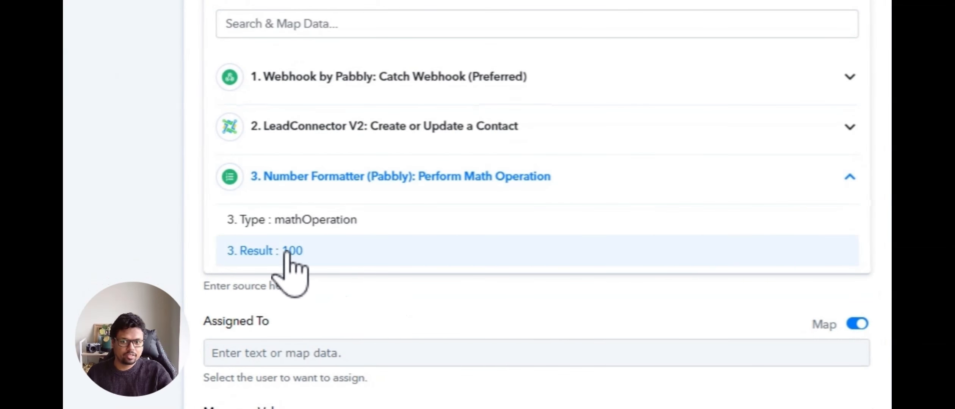
pyautogui.click(466, 252)
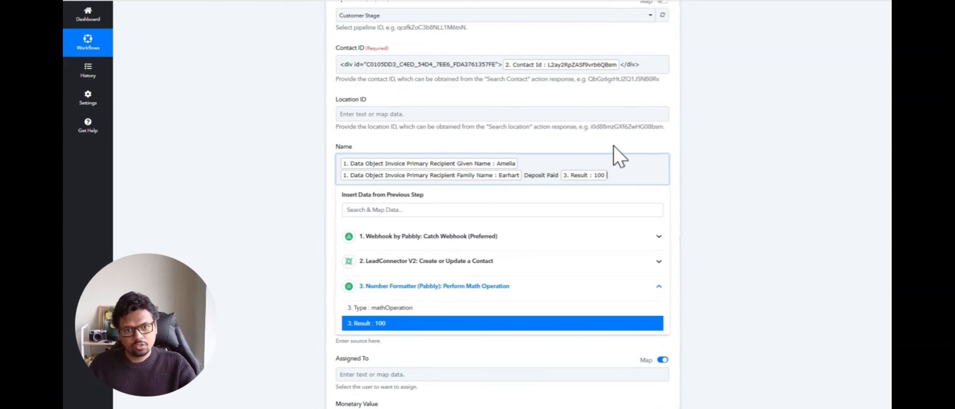
pyautogui.click(612, 146)
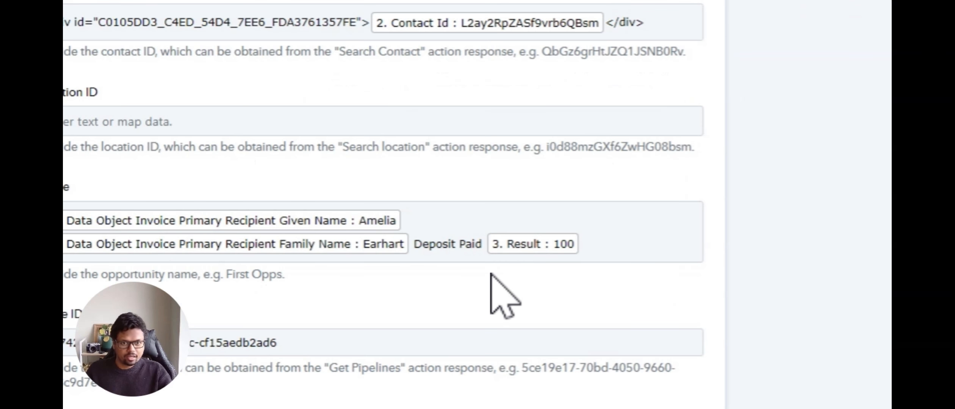
pyautogui.scroll(7, 469, 238)
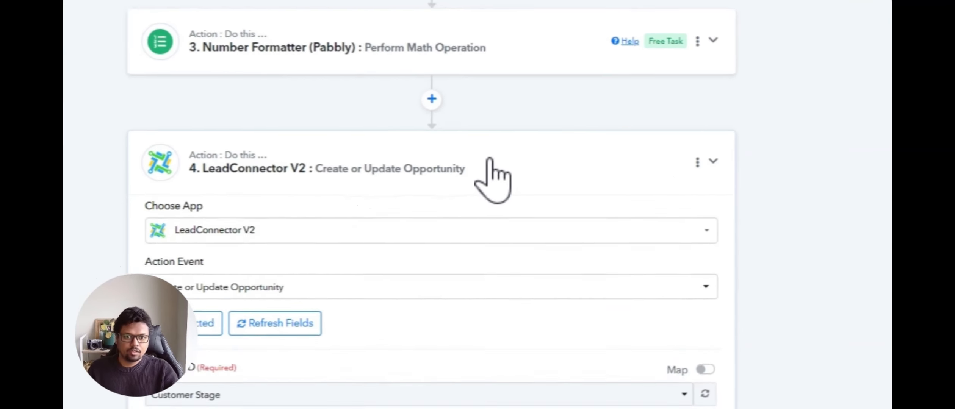
# Collapse the opened Create or Update Opportunity step in the workflow.
pyautogui.click(535, 184)
pyautogui.scroll(5, 494, 267)
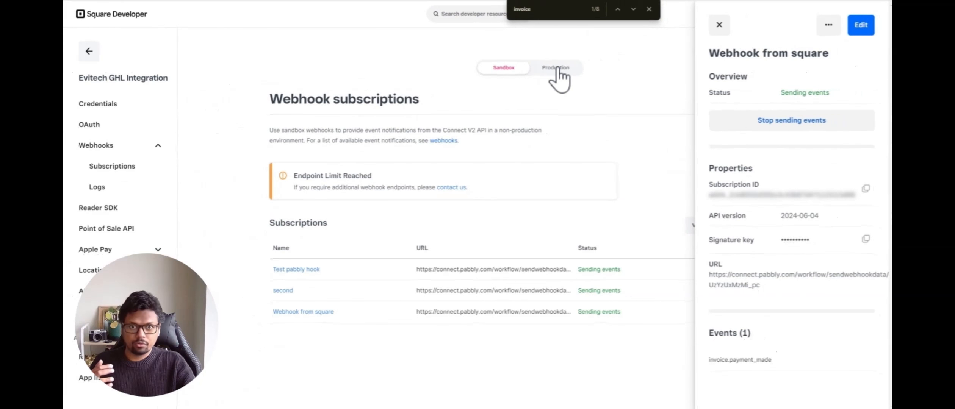
# Switch Square Developer's webhook subscriptions to Production and try adding a subscription for the invoice.payment_made event, leaving the form without saving.
pyautogui.click(556, 68)
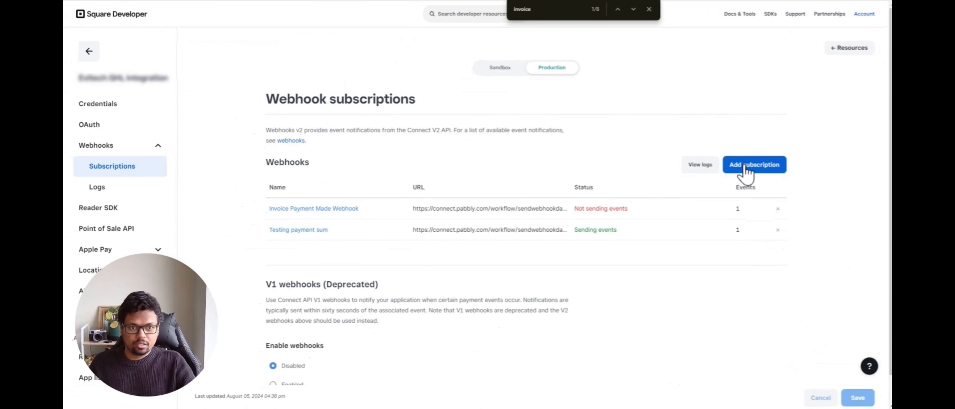
pyautogui.click(745, 169)
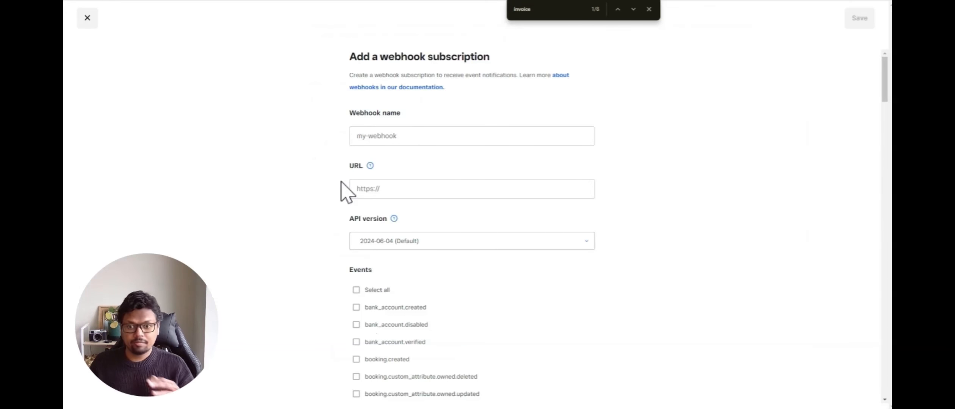
pyautogui.scroll(-10, 338, 239)
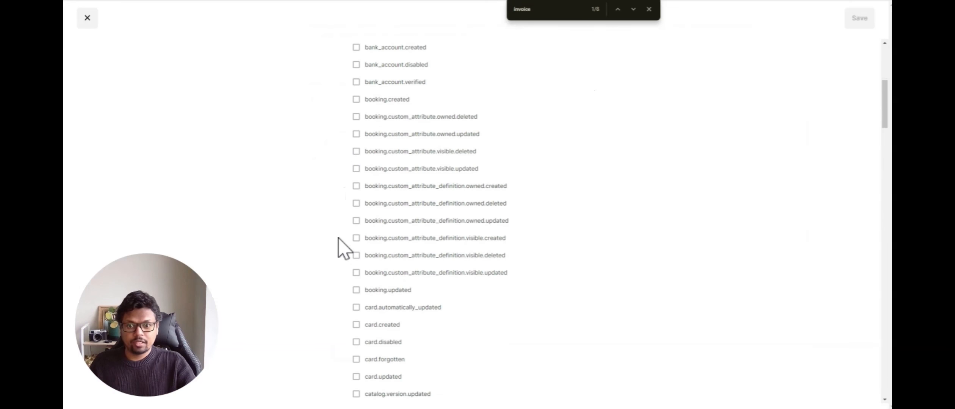
pyautogui.scroll(-20, 339, 239)
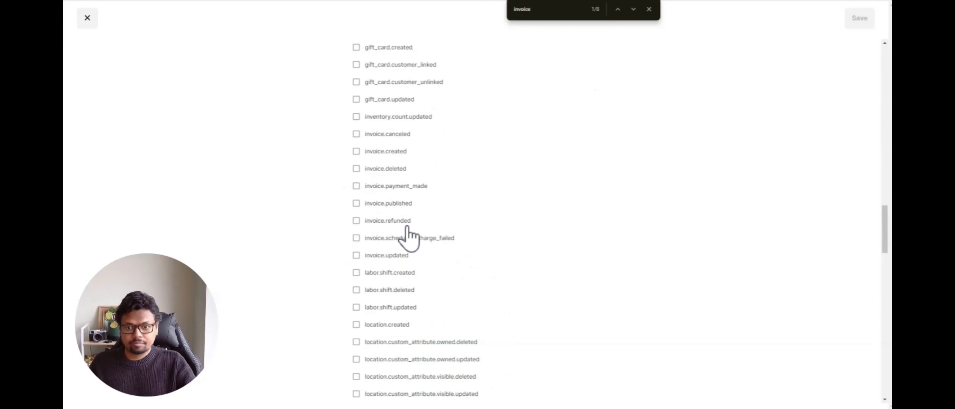
pyautogui.click(388, 187)
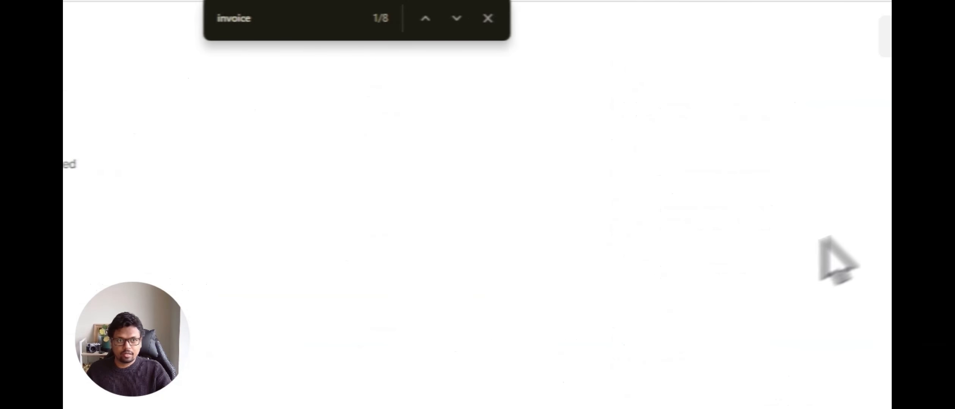
pyautogui.click(115, 33)
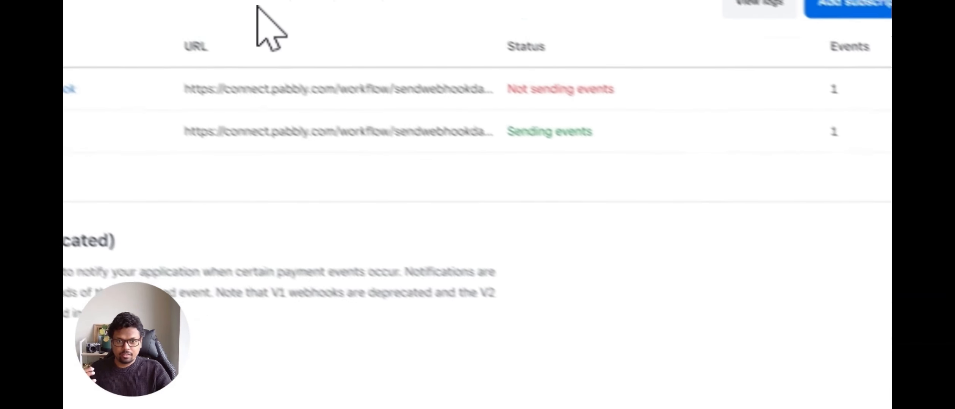